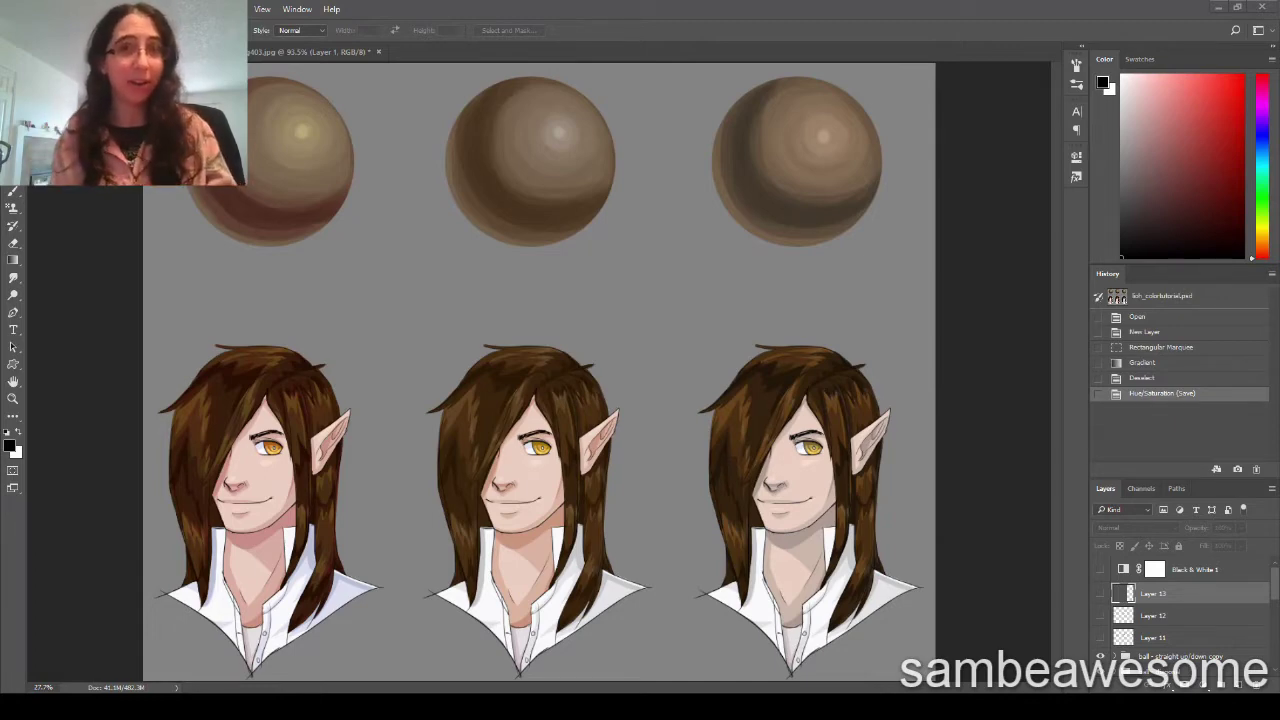
Shift the brush colour to a red-orange hue and vary its brightness between near-black brown and a muted mid-tone.
key("b")
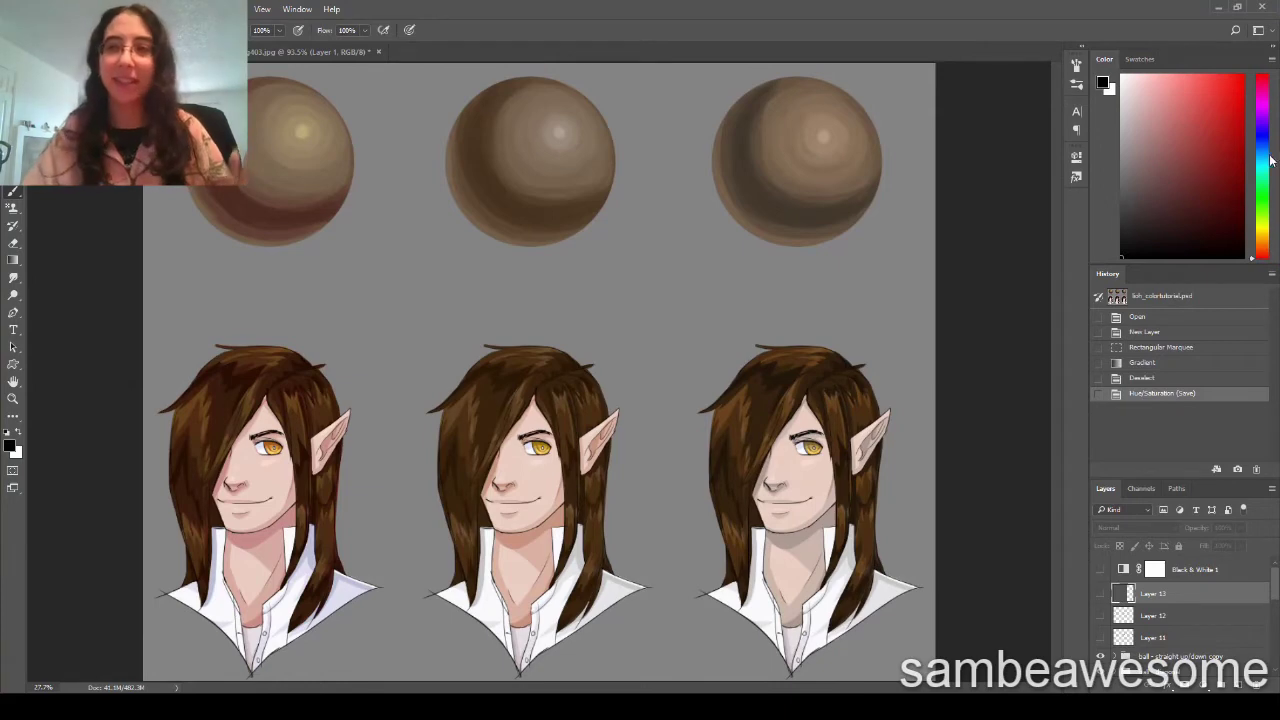
left_click_drag(1268, 160, 1272, 250)
left_click_drag(1223, 146, 1165, 236)
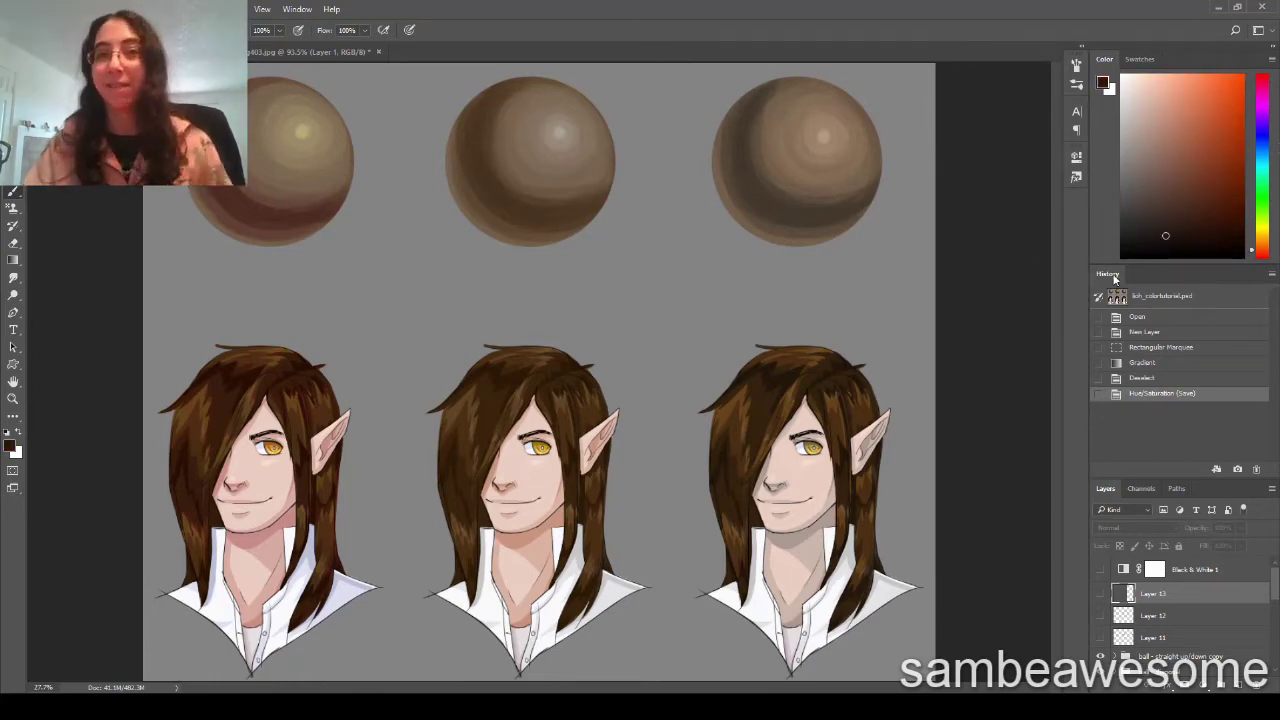
mouse_move(1158, 178)
left_mouse_down()
mouse_move(1157, 83)
mouse_move(1159, 241)
left_mouse_up()
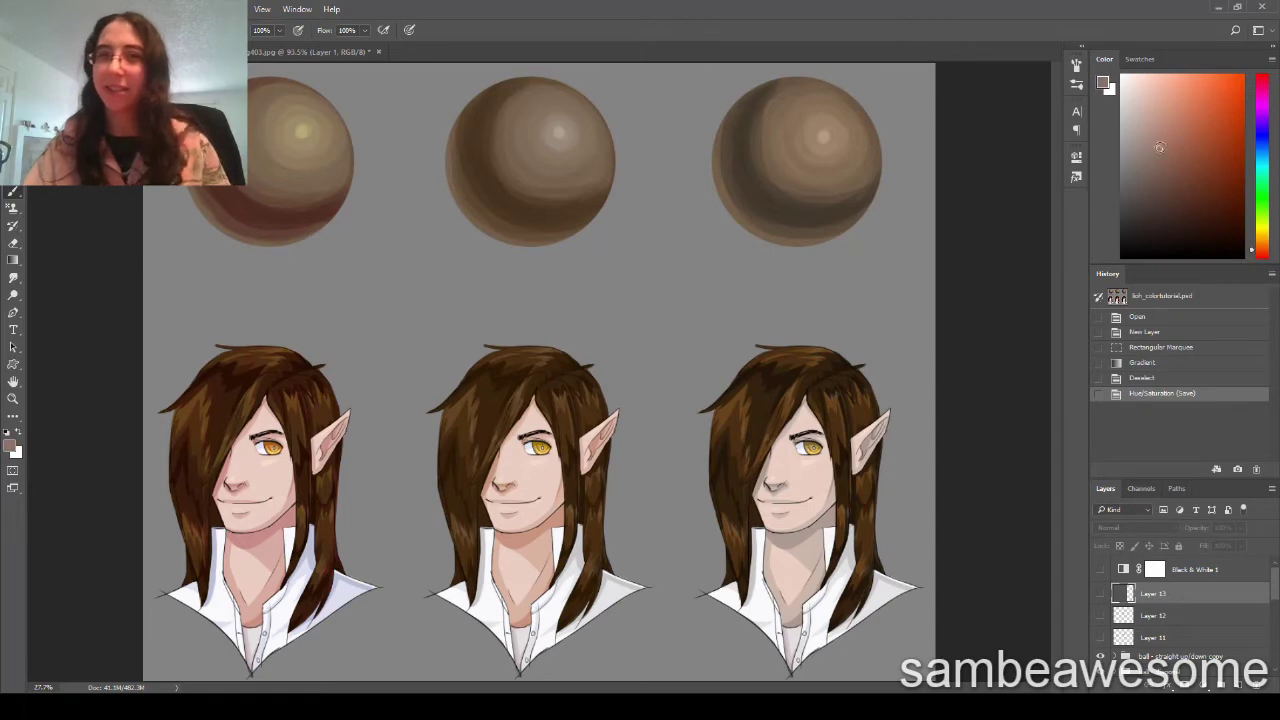
key("m")
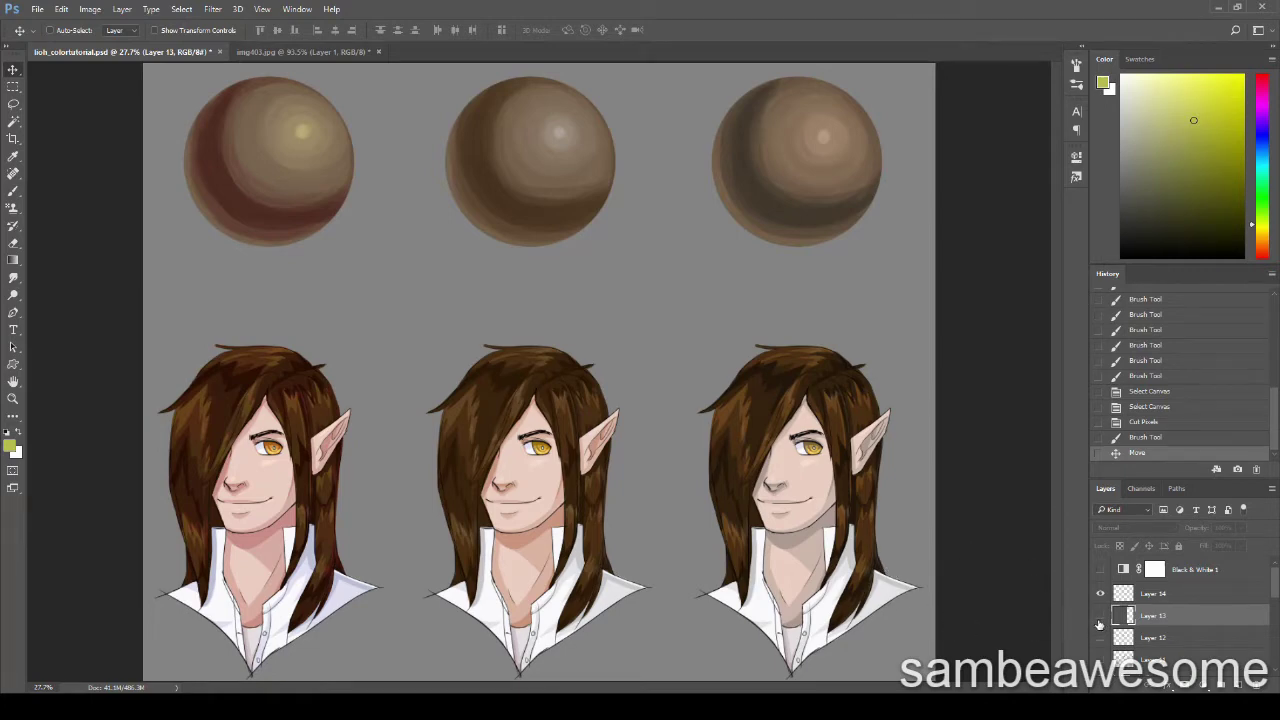
Show Layer 13 and Layer 12 so that only the value-only sphere and portrait stay uncovered with their handwritten label.
left_click(1100, 616)
left_click(1100, 638)
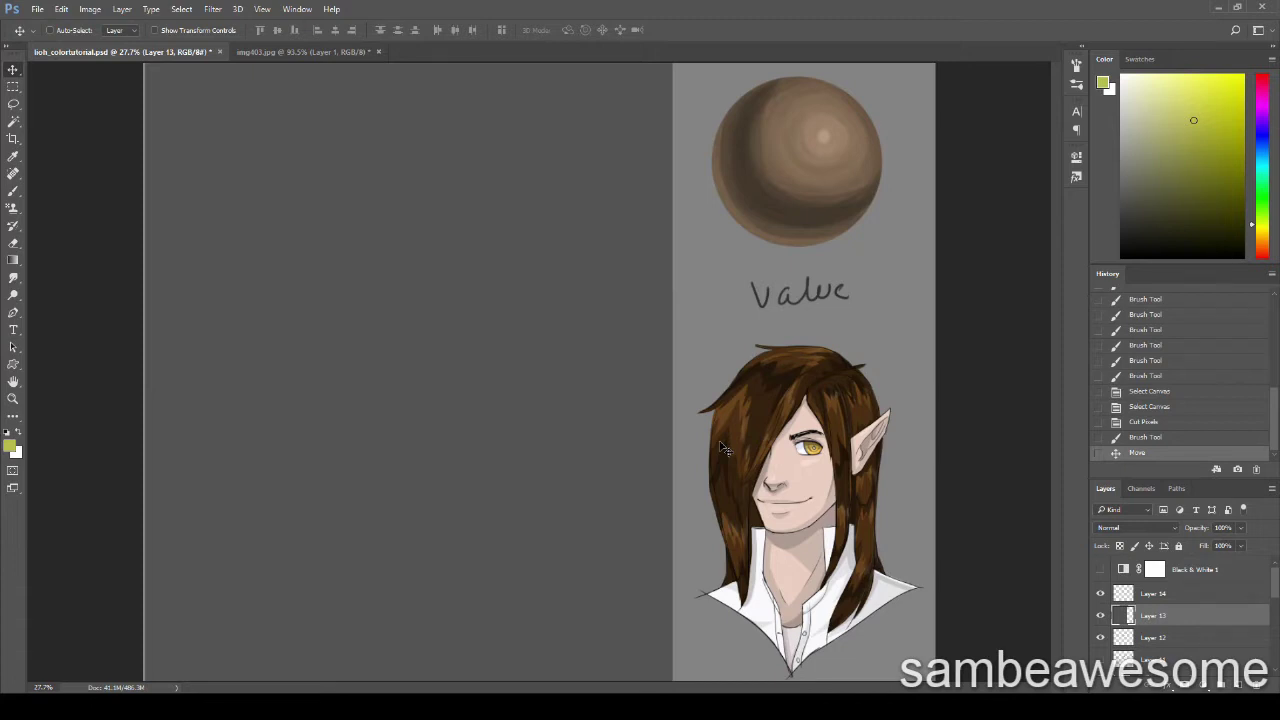
Sample the colours of the value-only sphere with the brush's eyedropper, going from its highlight down to its shadow.
key("b")
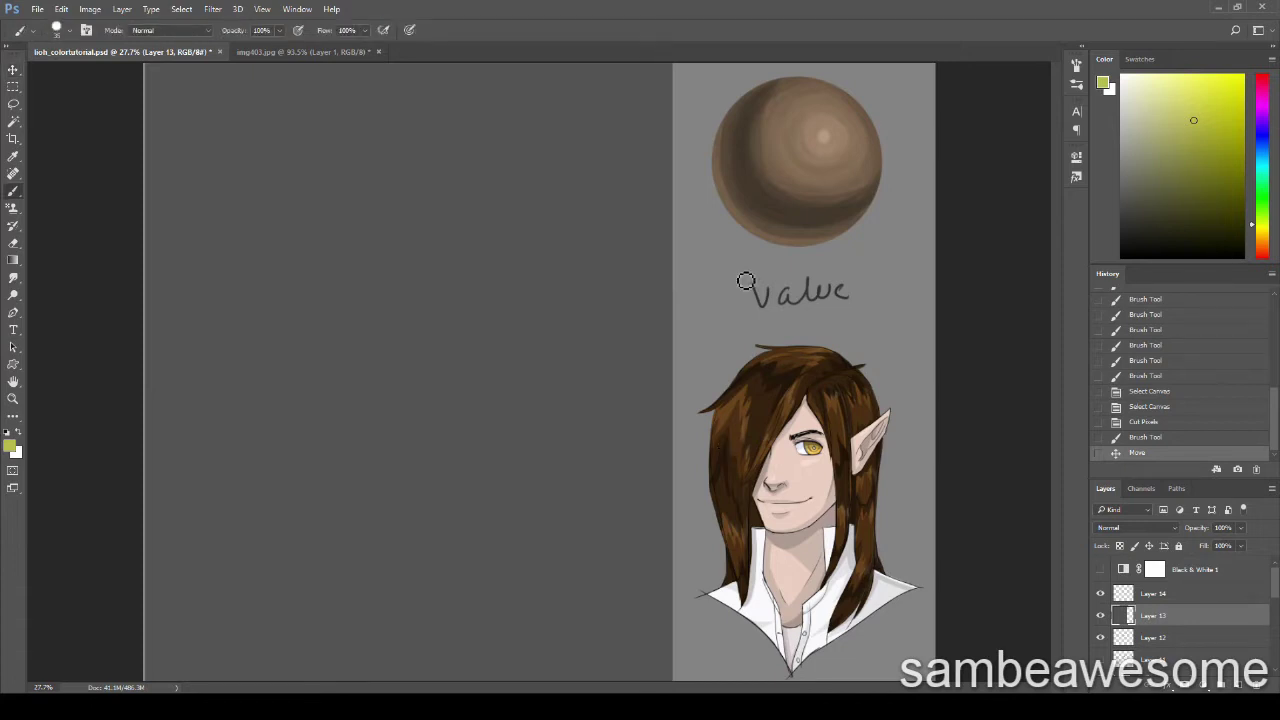
left_click(828, 132, "alt")
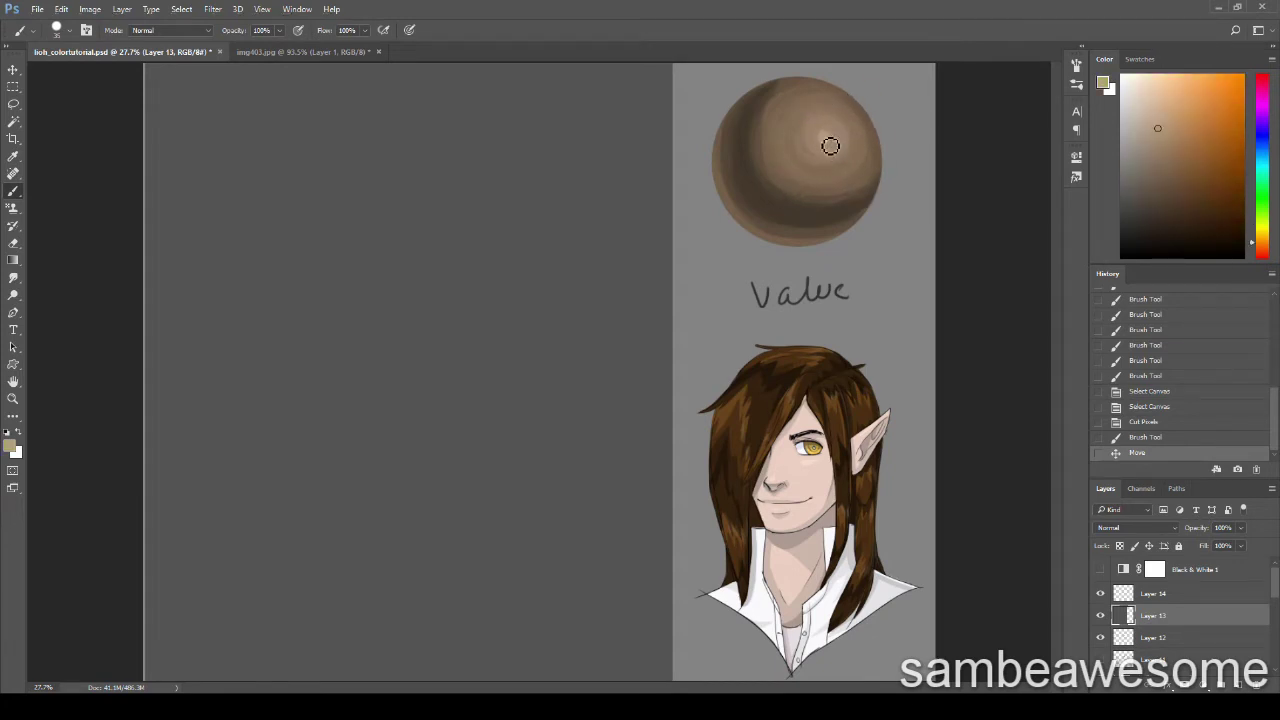
left_click_drag(827, 134, 781, 206)
left_click(1160, 148)
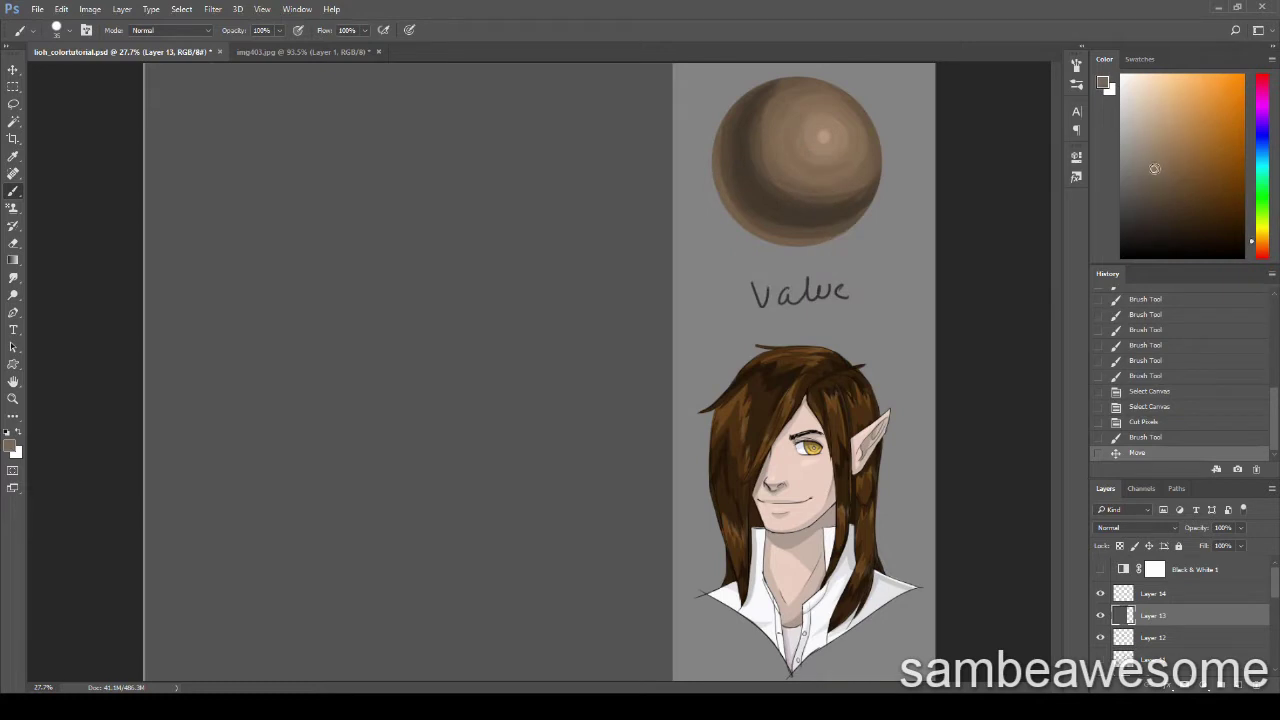
left_click(823, 141)
mouse_move(823, 141)
left_mouse_down()
mouse_move(780, 212)
mouse_move(829, 134)
mouse_move(822, 165)
mouse_move(828, 134)
mouse_move(777, 207)
left_mouse_up()
Sample and compare the lit and shadowed skin tones on the value-only portrait's face and neck in the colour picker.
left_click(814, 484, "alt")
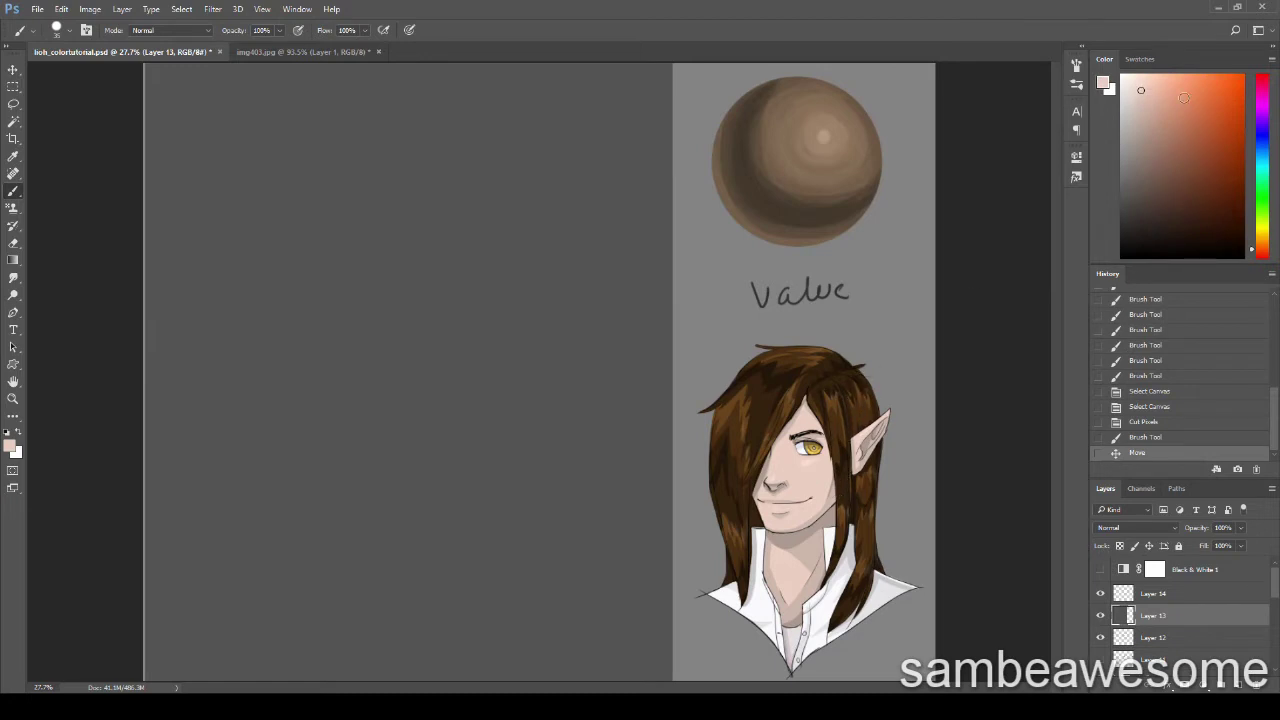
left_click(811, 550, "alt")
left_click(804, 540, "alt")
left_click(811, 549, "alt")
left_click(798, 553, "alt")
left_click(804, 542, "alt")
left_click(798, 533, "alt")
left_click(819, 494, "alt")
left_click(1140, 119)
left_click(1146, 83)
Move Layer 13's grey cover aside to reveal the value + saturation sphere and portrait.
key("m")
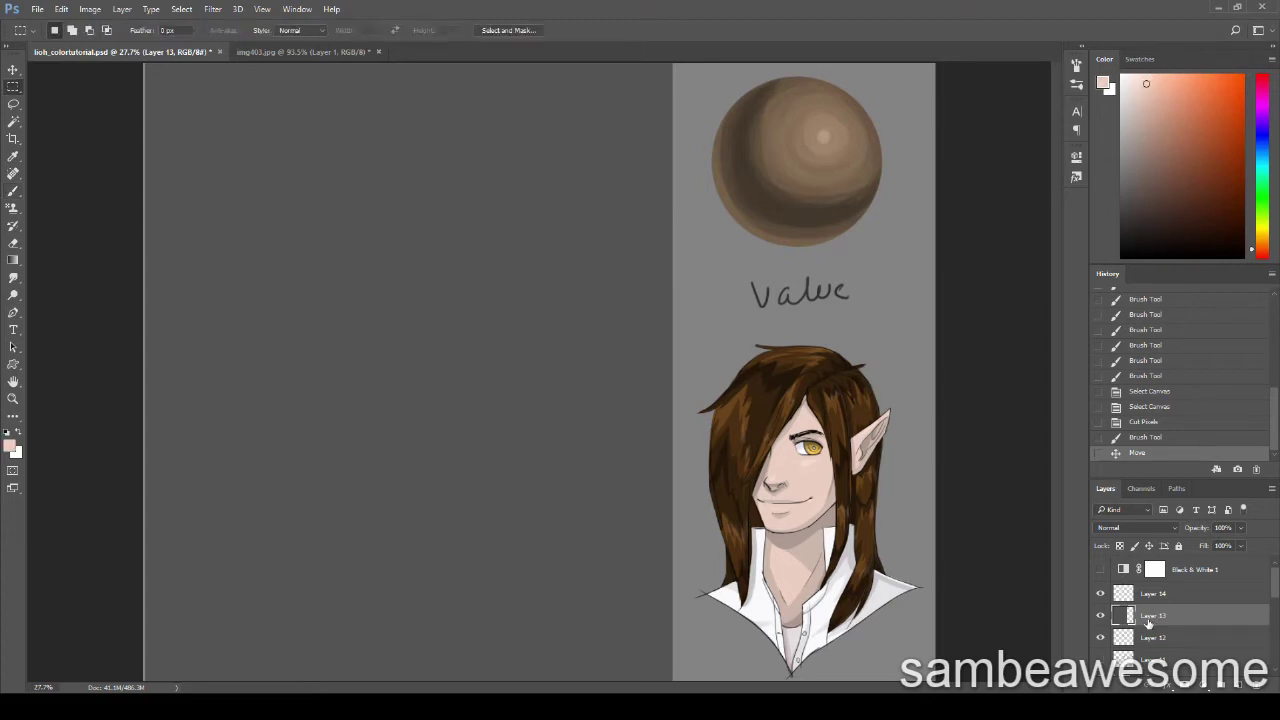
key("v")
left_click_drag(812, 448, 666, 462)
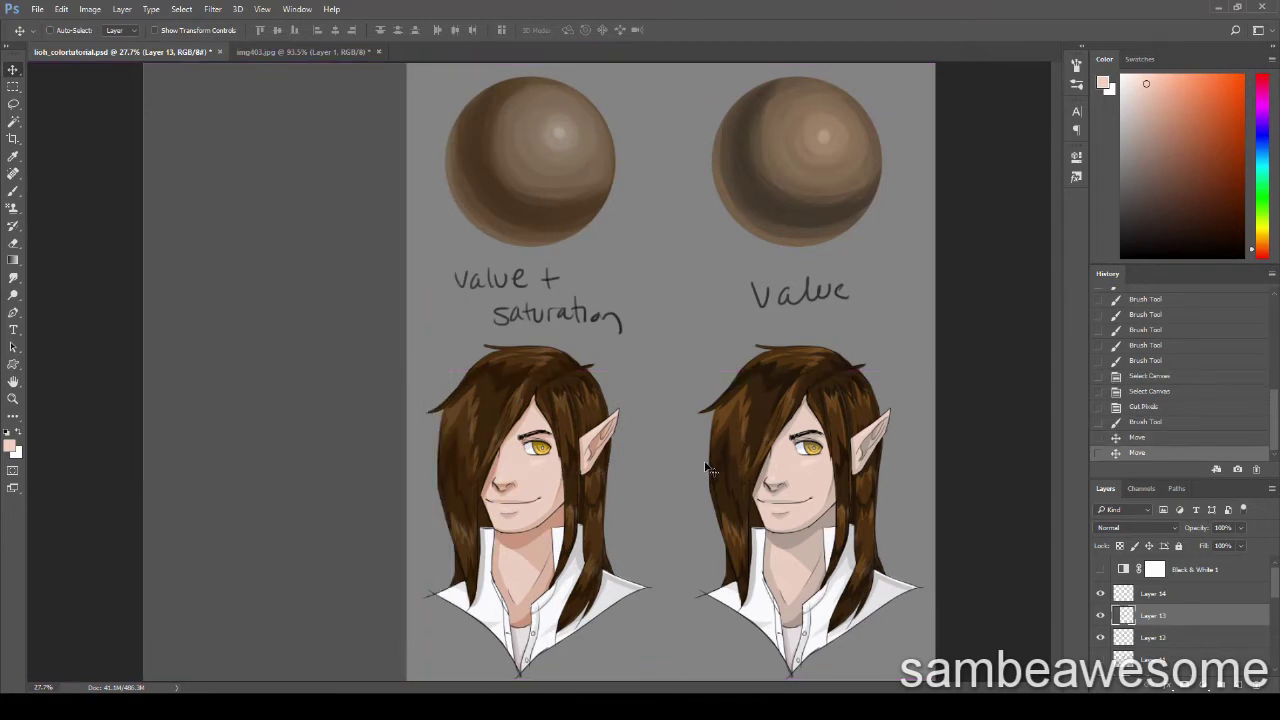
Vary the orange brush colour between greyish and fully saturated at several brightness levels to demonstrate saturation.
key("b")
left_click_drag(1166, 130, 1245, 142)
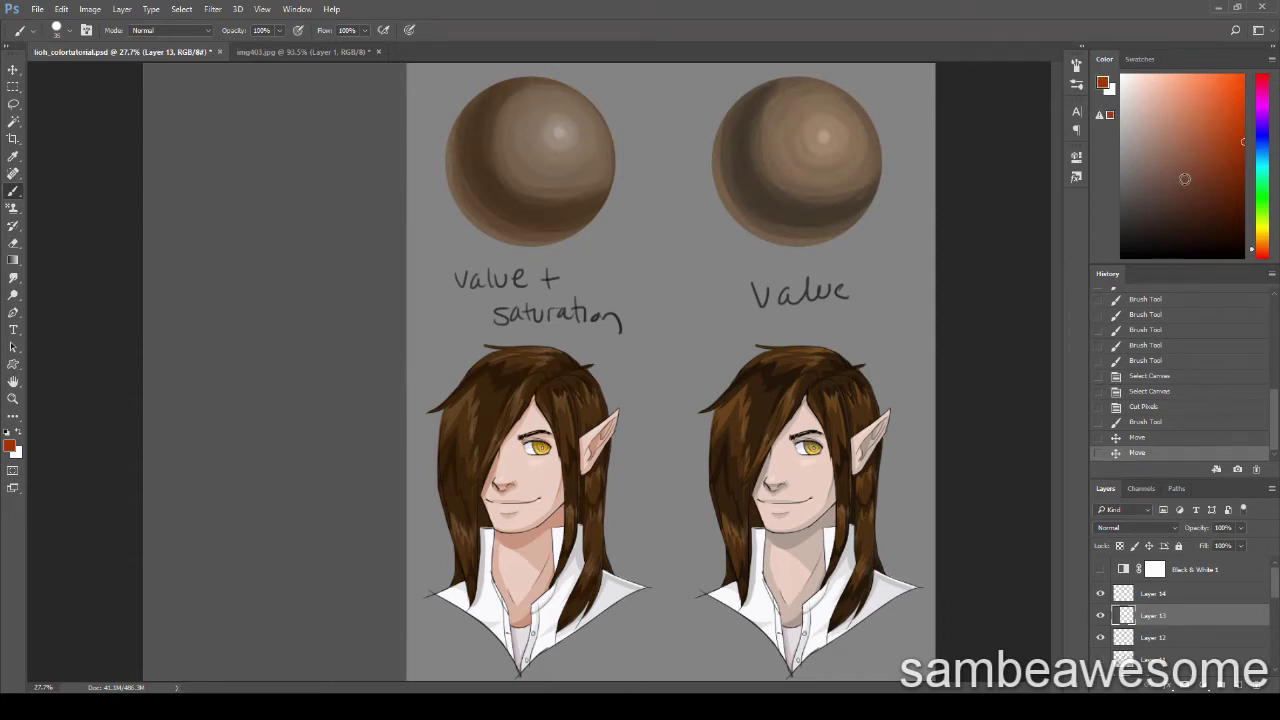
left_click_drag(1225, 170, 1189, 160)
left_click(1141, 150)
left_click_drag(1141, 150, 1226, 158)
left_click_drag(1157, 208, 1246, 218)
left_click(1130, 85)
left_click(1231, 187)
left_click(1240, 206)
Sample the value + saturation sphere's colours between its highlight and its shadow.
left_click(565, 128, "alt")
left_click(566, 133, "alt")
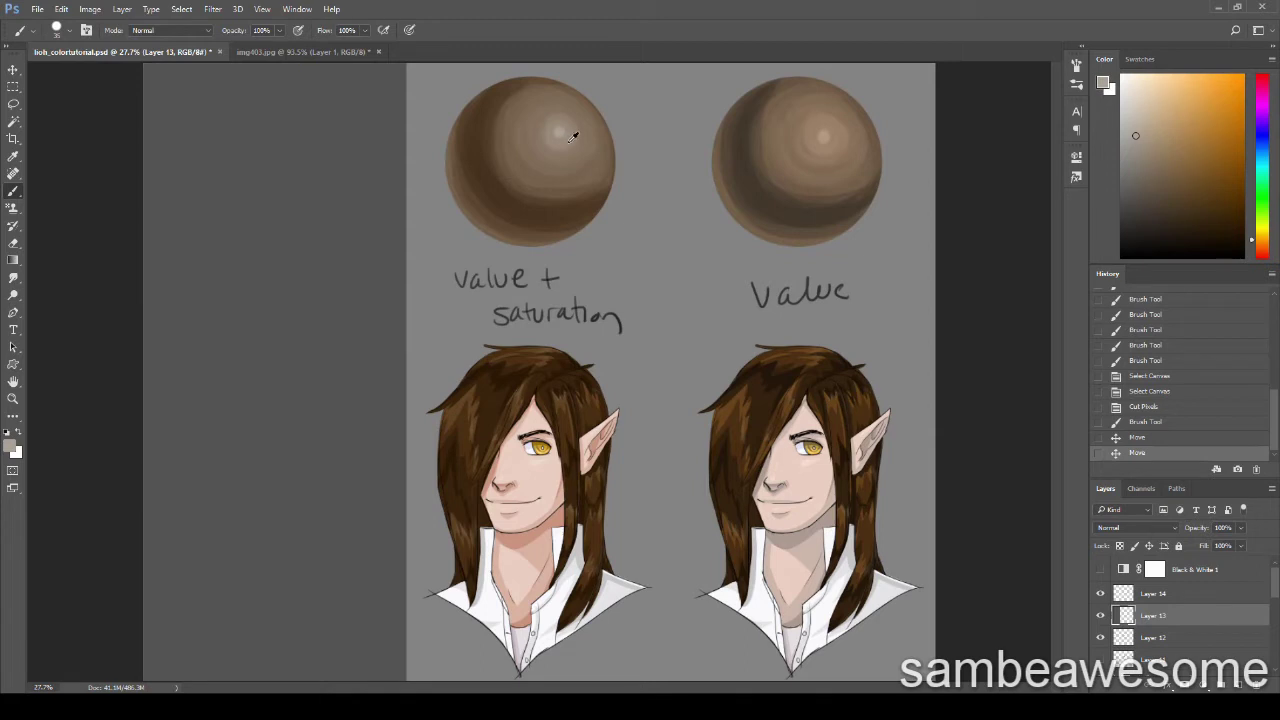
left_click_drag(563, 125, 507, 204)
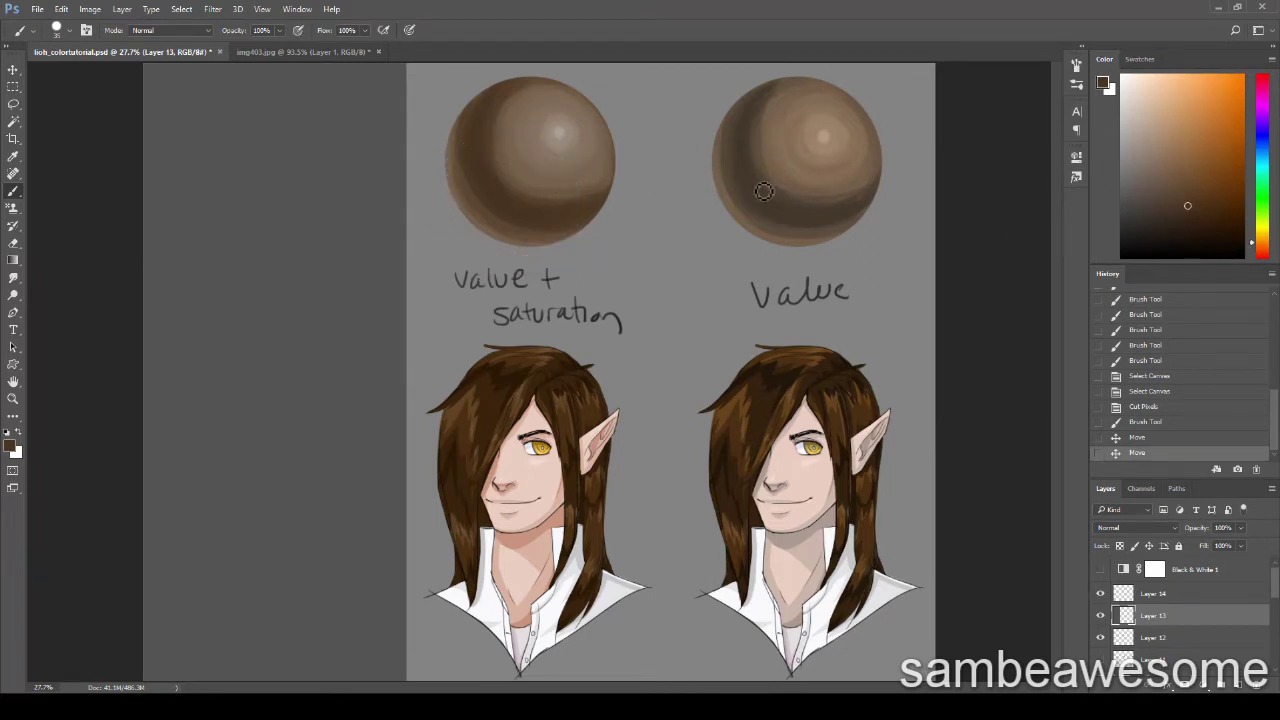
left_click(515, 180, "alt")
left_click_drag(545, 148, 559, 128)
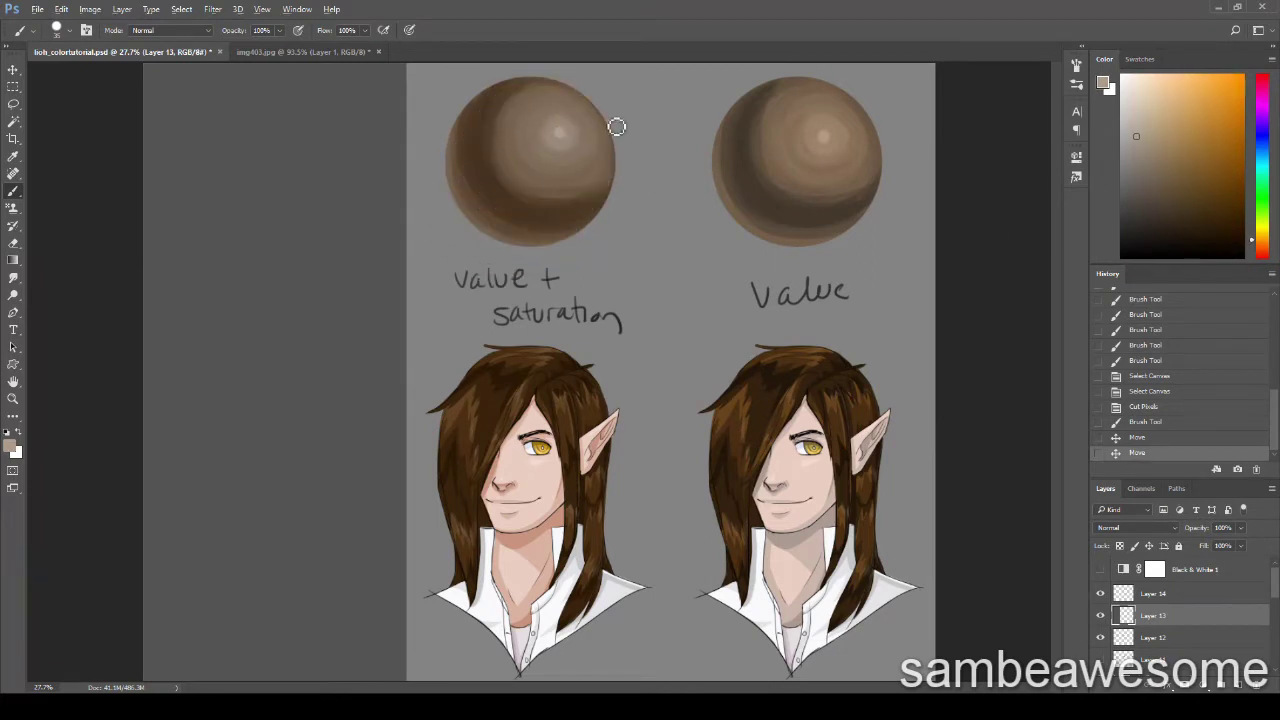
Try other hues for the sampled highlight colour, and compare them with colours resampled across the value + saturation sphere.
left_click(1269, 133)
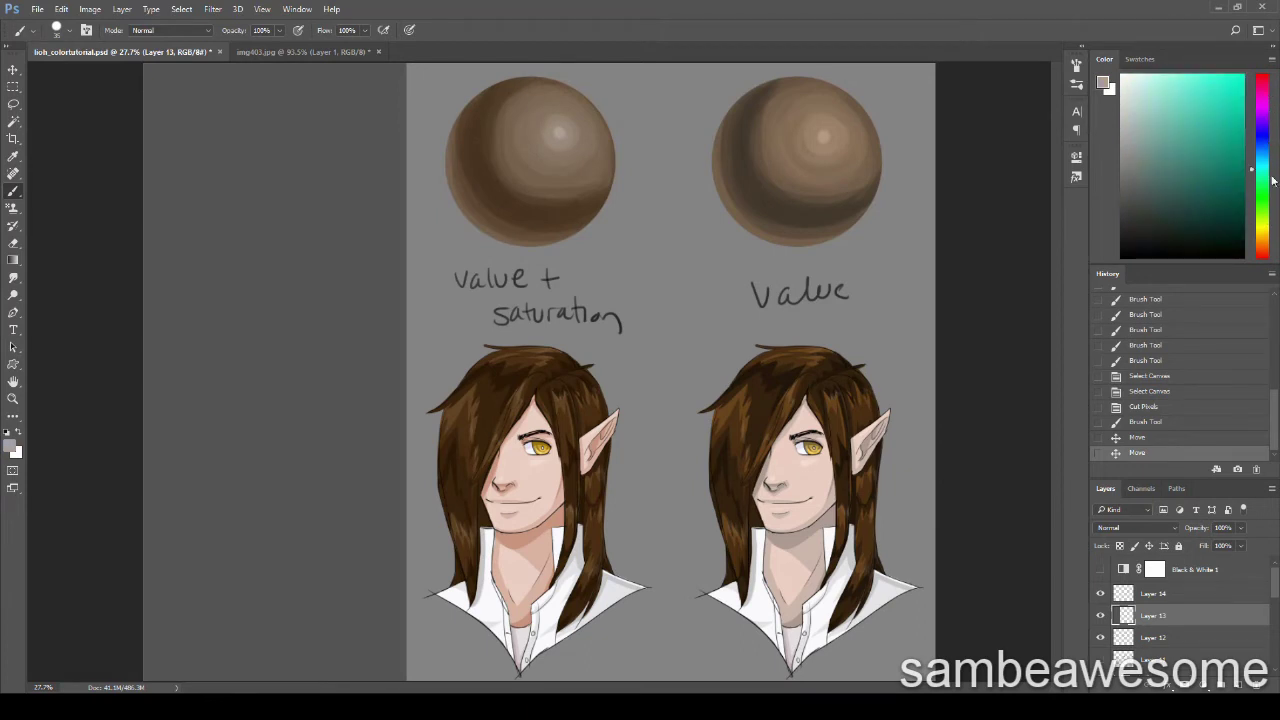
left_click(1271, 228)
left_click(564, 124, "alt")
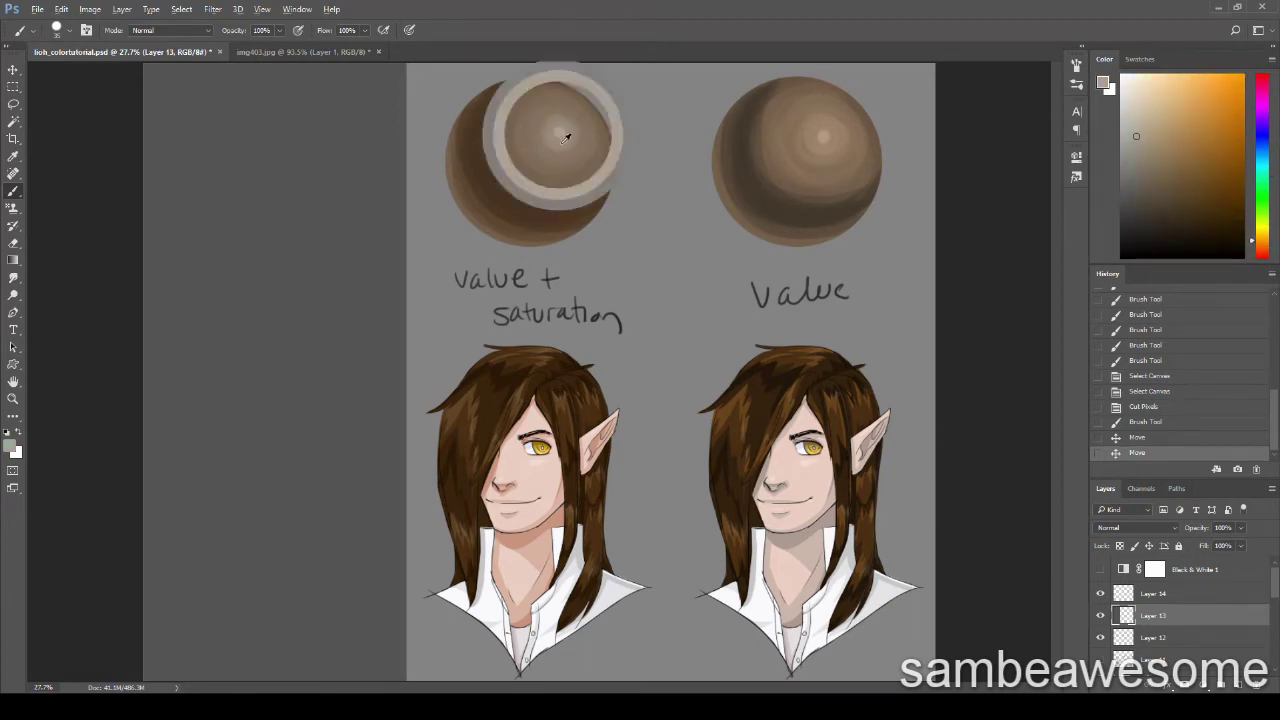
left_click(559, 138, "alt")
mouse_move(561, 135)
left_mouse_down()
mouse_move(526, 130)
mouse_move(523, 183)
mouse_move(497, 205)
mouse_move(567, 128)
mouse_move(510, 199)
left_mouse_up()
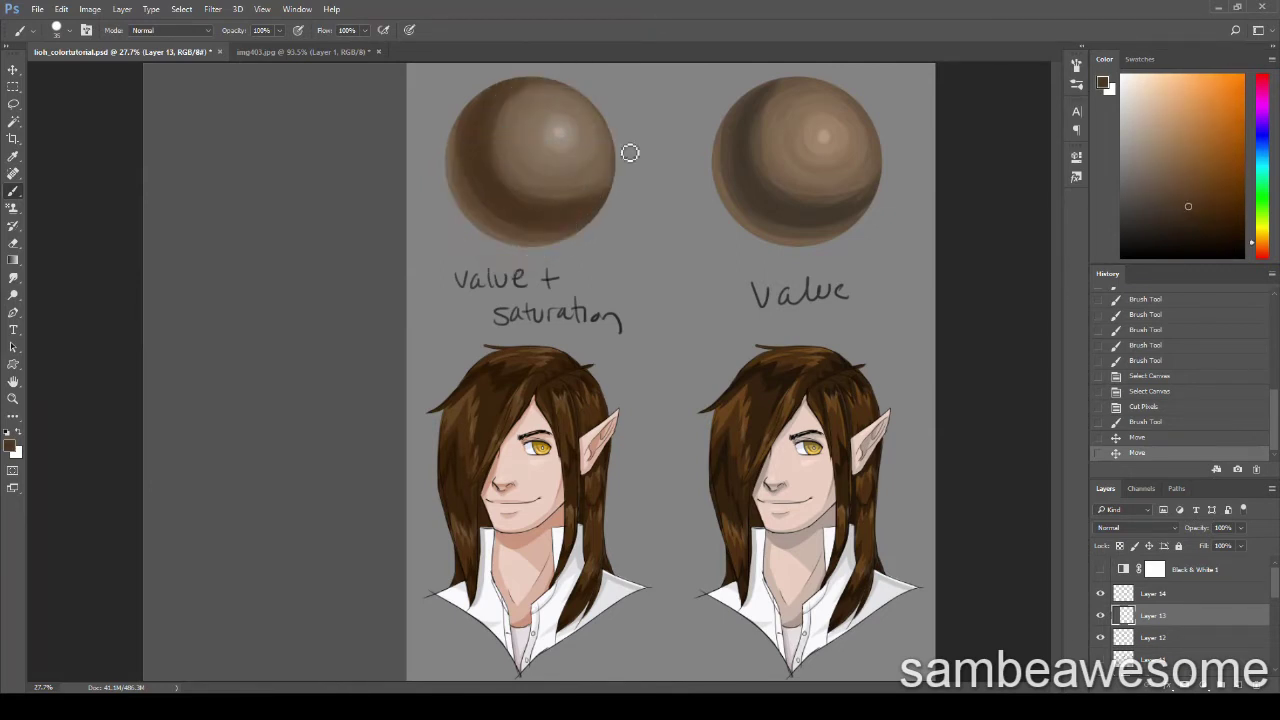
mouse_move(1172, 182)
left_mouse_down()
mouse_move(1220, 231)
mouse_move(1169, 177)
left_mouse_up()
left_click(1128, 137)
left_click(553, 138, "alt")
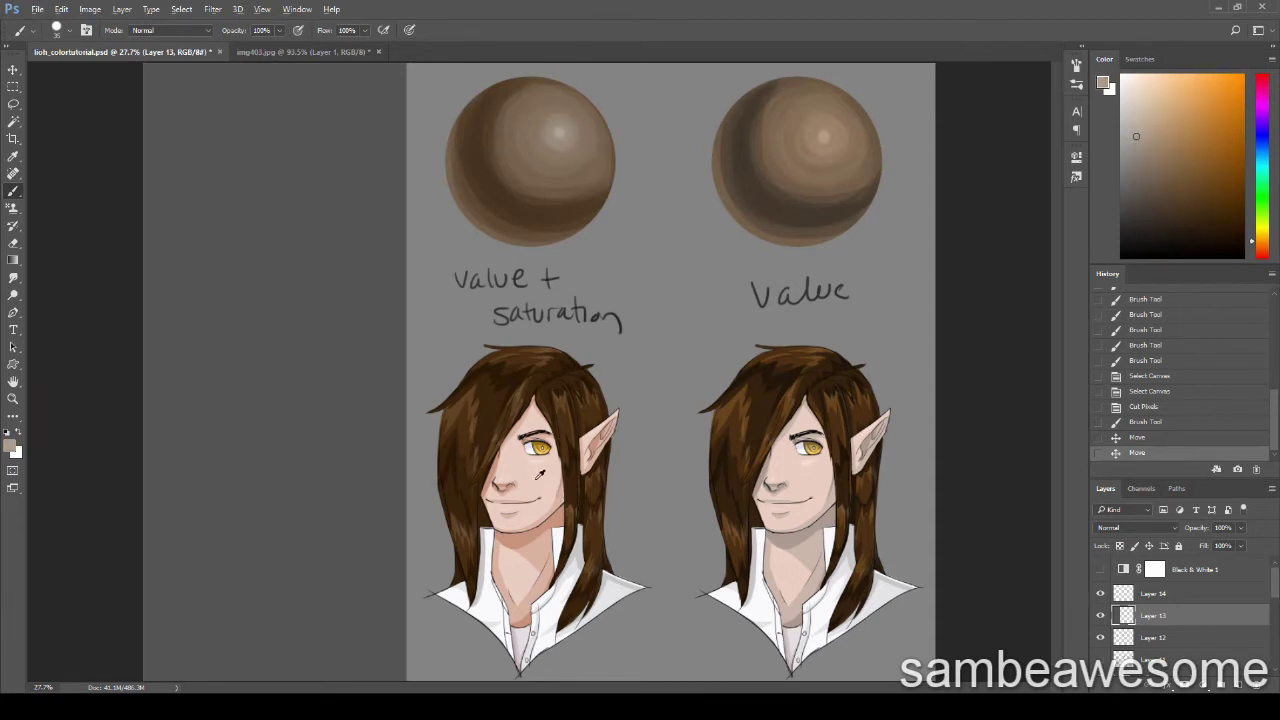
Sample the skin and neck shadow tones of the value + saturation portrait and shift the colour to a darker, more saturated reddish brown.
left_click(603, 488, "alt")
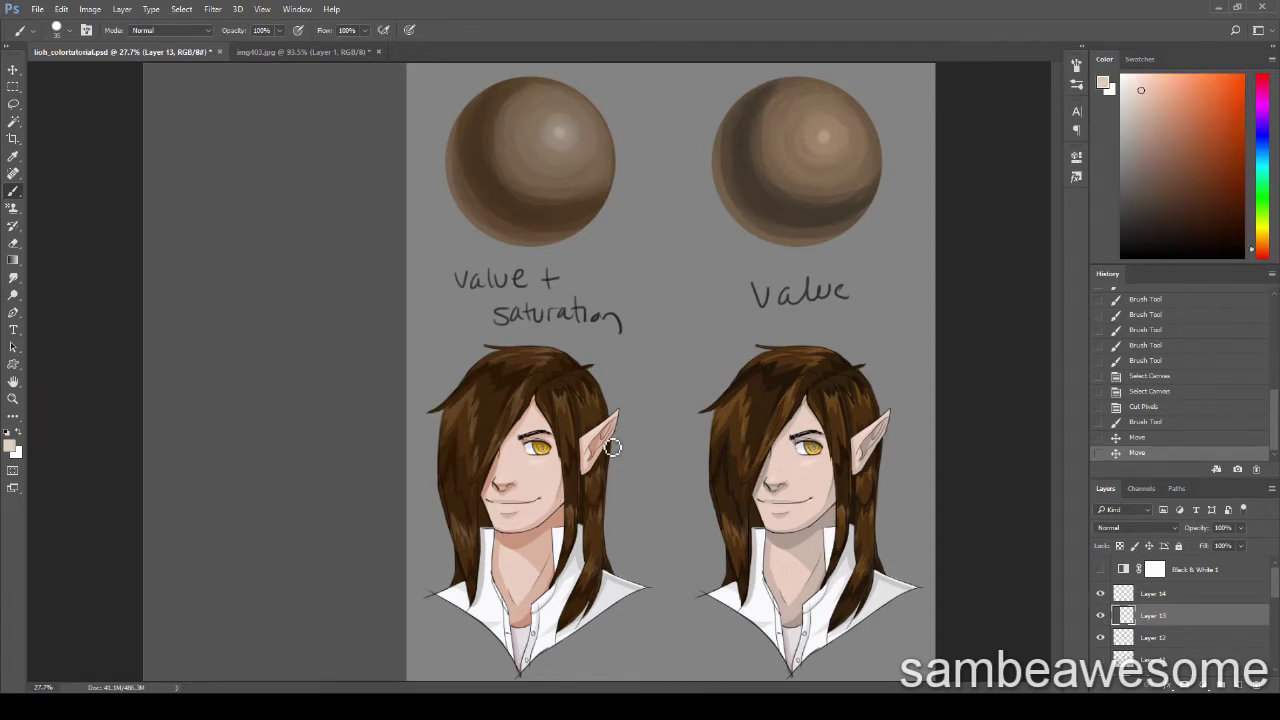
left_click(541, 552, "alt")
left_click(526, 537, "alt")
left_click(1146, 96)
left_click_drag(1146, 96, 1194, 158)
Hide Layer 13 to uncover the hue + value + saturation sphere and portrait.
left_click(1101, 618)
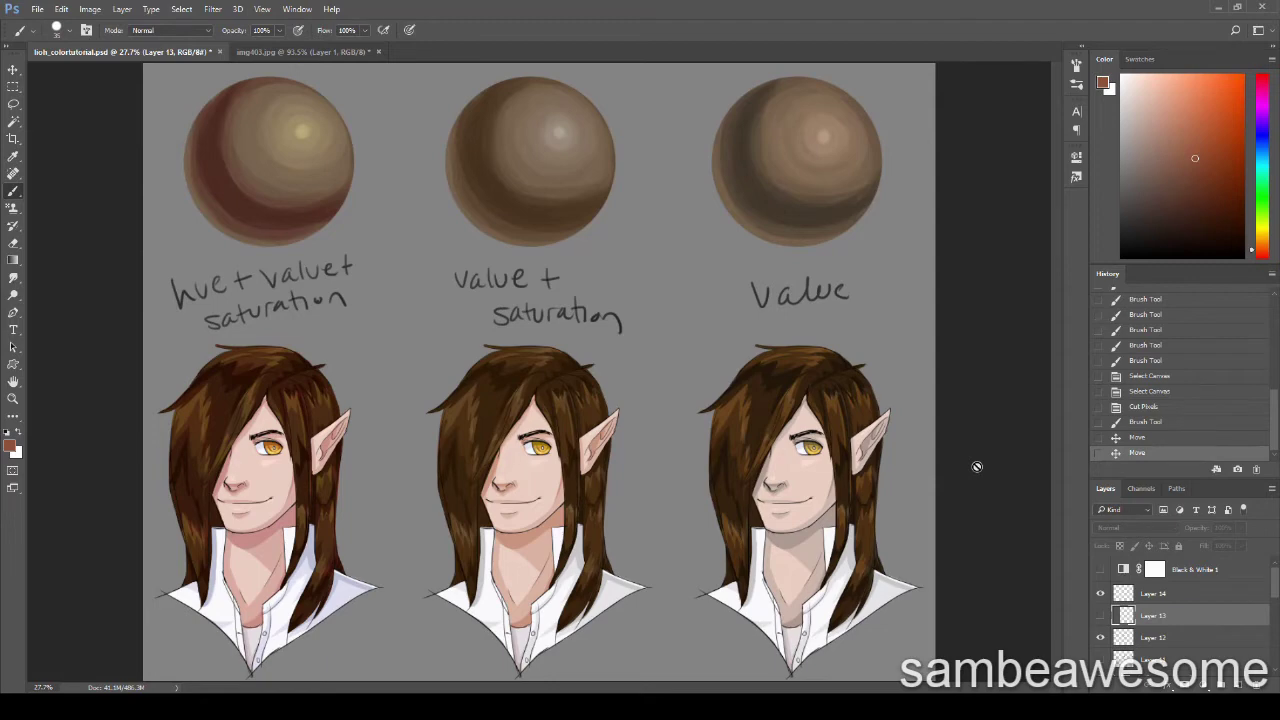
Shift the brush colour through blue, yellow-green and magenta hues, varying its saturation and brightness to demonstrate hue.
mouse_move(1260, 213)
left_mouse_down()
mouse_move(1260, 90)
mouse_move(1276, 157)
left_mouse_up()
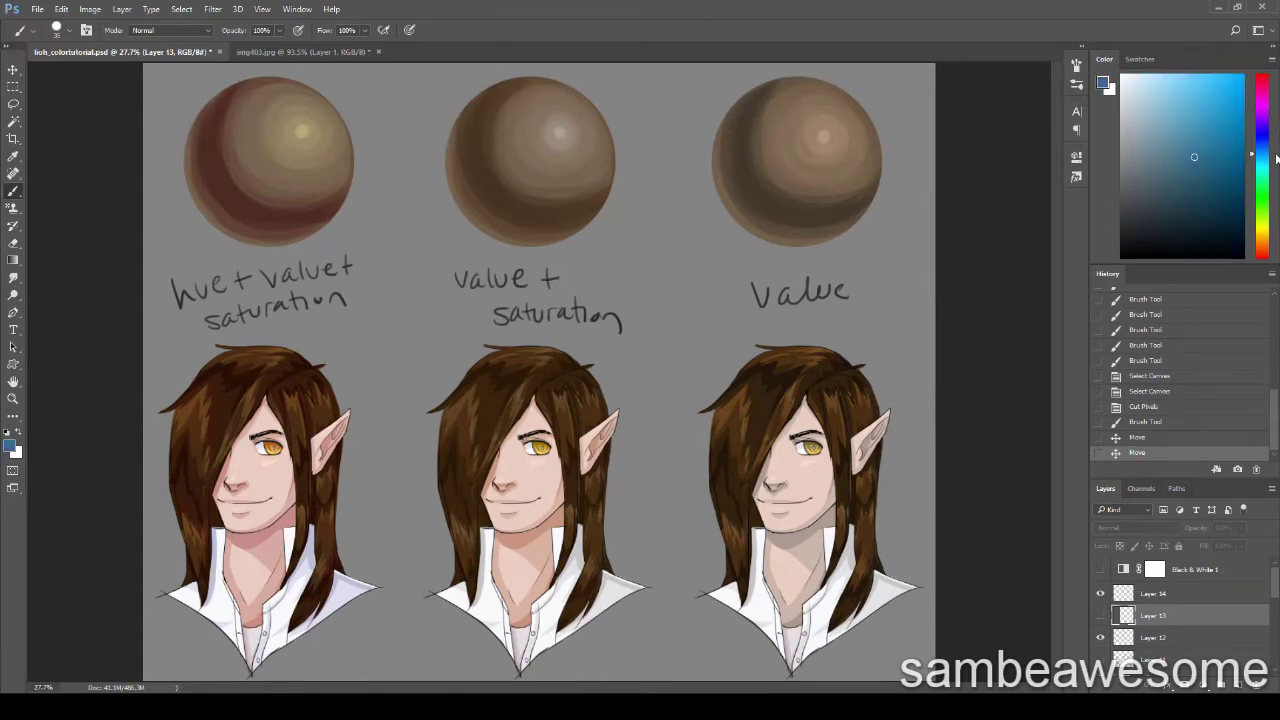
left_click_drag(1276, 157, 1276, 223)
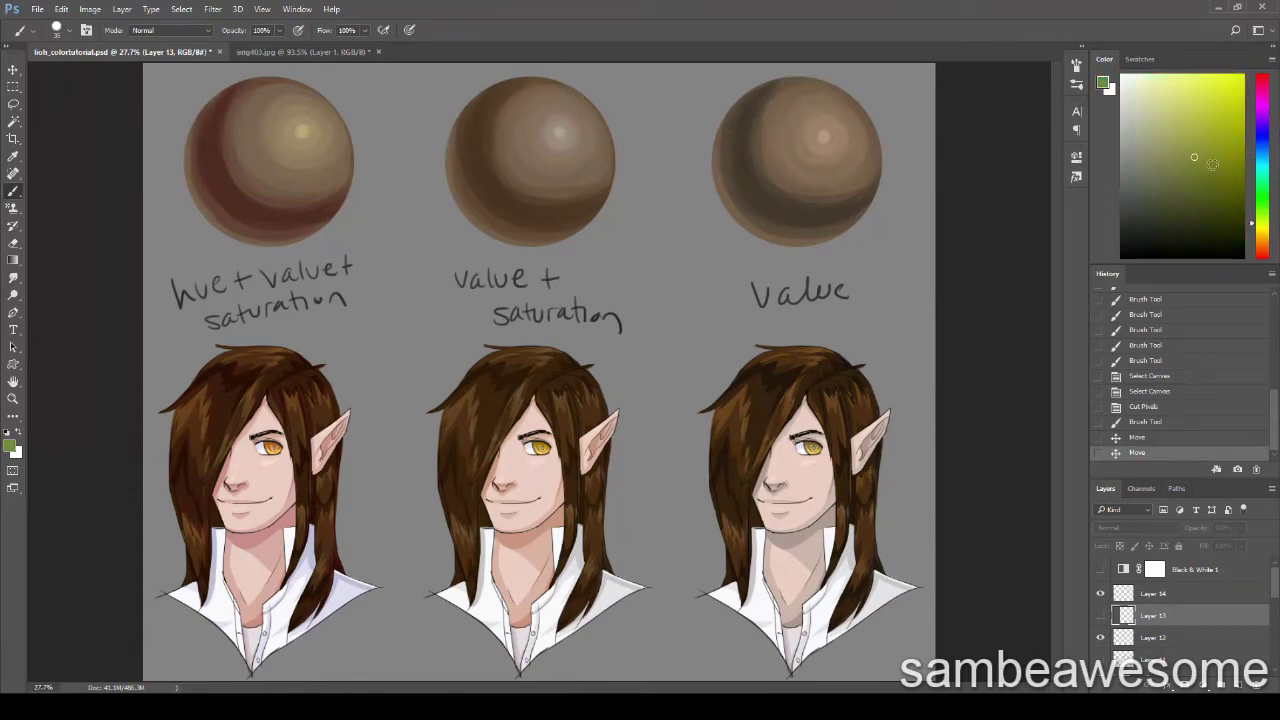
left_click_drag(1152, 100, 1257, 133)
left_click(1180, 228)
mouse_move(1266, 205)
left_mouse_down()
mouse_move(1265, 245)
mouse_move(1268, 90)
mouse_move(1274, 225)
mouse_move(1264, 106)
left_mouse_up()
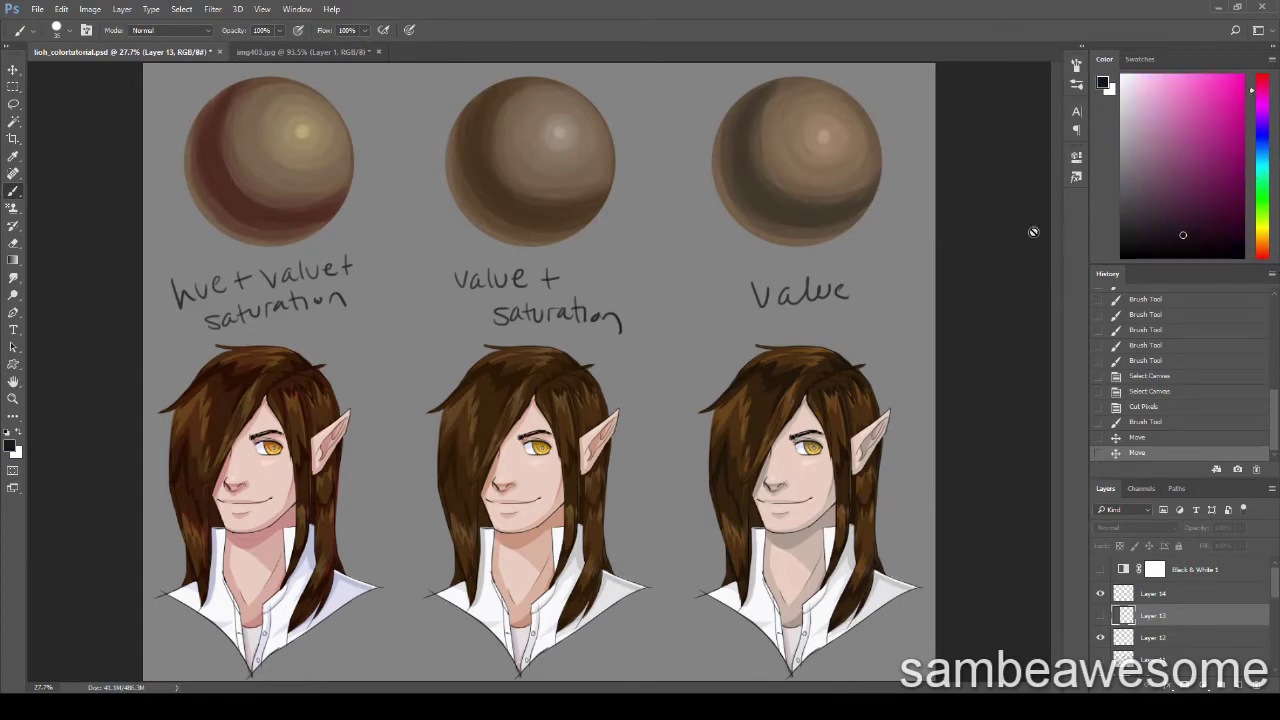
Sample the hue + value + saturation sphere's colours from its yellowish highlight to its dark red shadow.
left_click(306, 126, "alt")
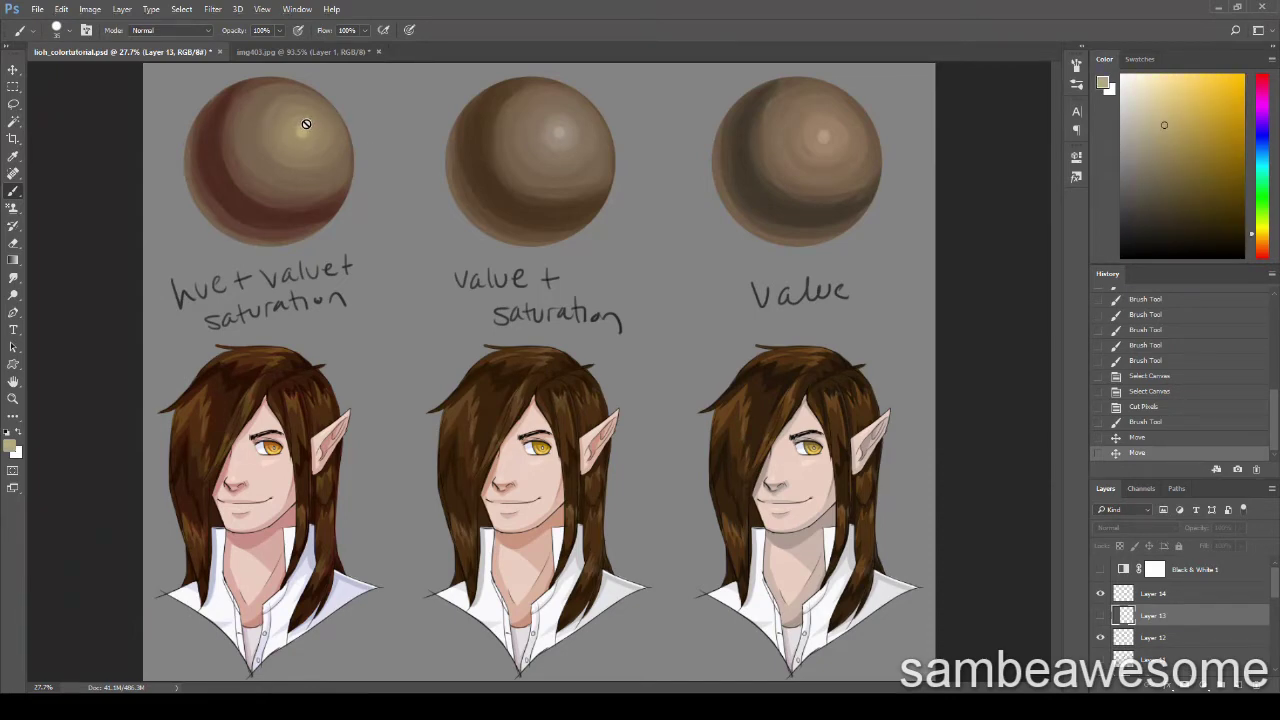
left_click(304, 127)
mouse_move(300, 130)
left_mouse_down()
mouse_move(286, 171)
mouse_move(306, 124)
left_mouse_up()
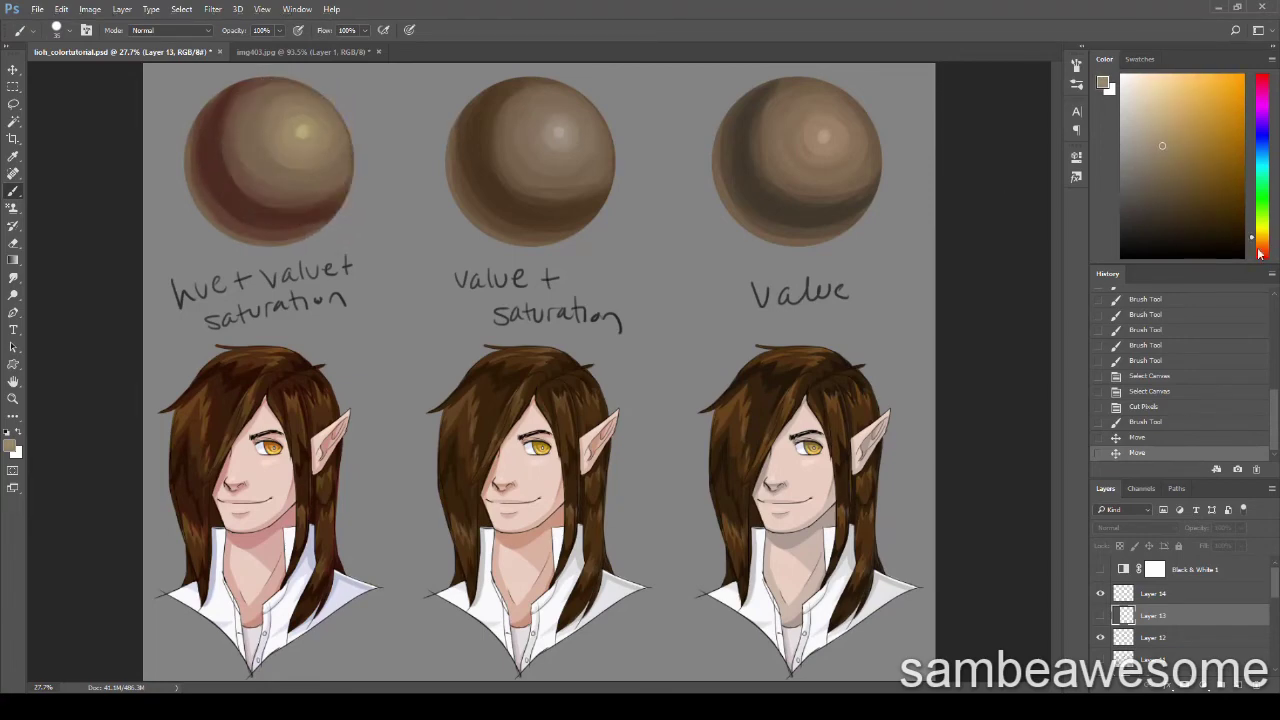
left_click(306, 125, "alt")
mouse_move(306, 122)
left_mouse_down()
mouse_move(252, 217)
mouse_move(296, 118)
mouse_move(263, 197)
mouse_move(268, 208)
mouse_move(303, 126)
mouse_move(297, 205)
mouse_move(279, 176)
mouse_move(257, 211)
left_mouse_up()
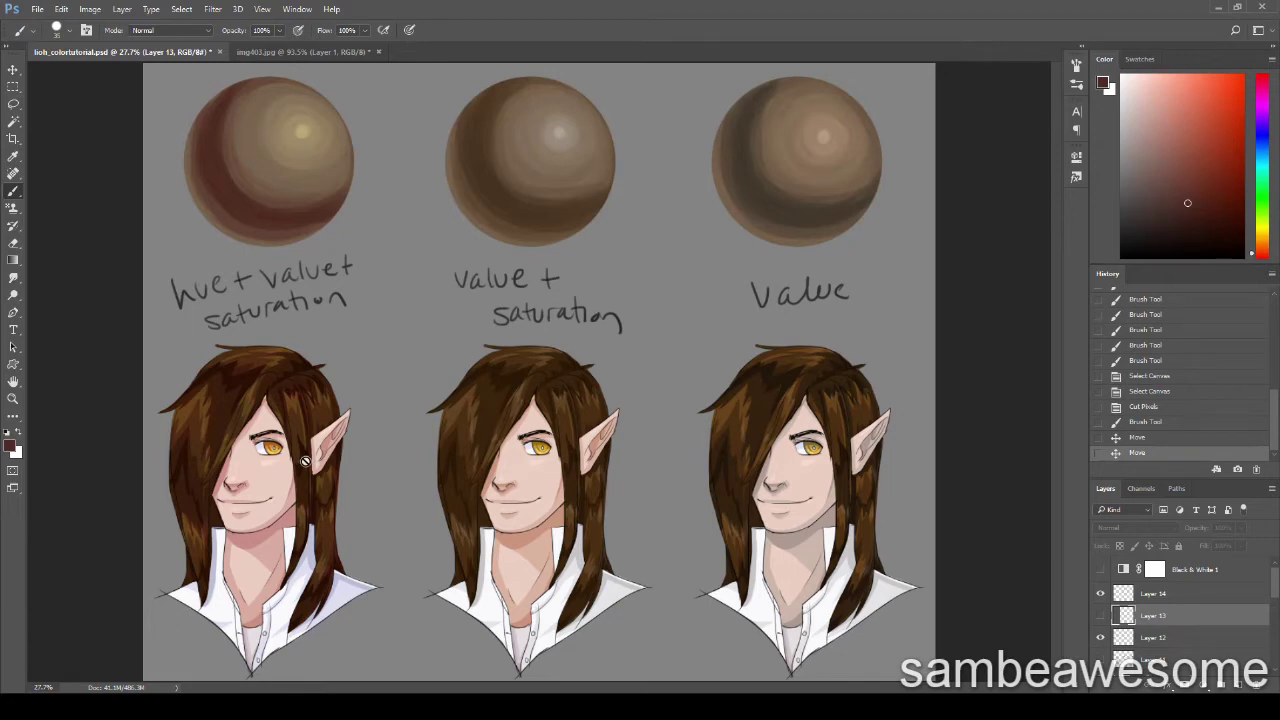
Sample the light, mid and shadow skin tones on the neck of the hue + value + saturation portrait.
left_click(236, 538, "alt")
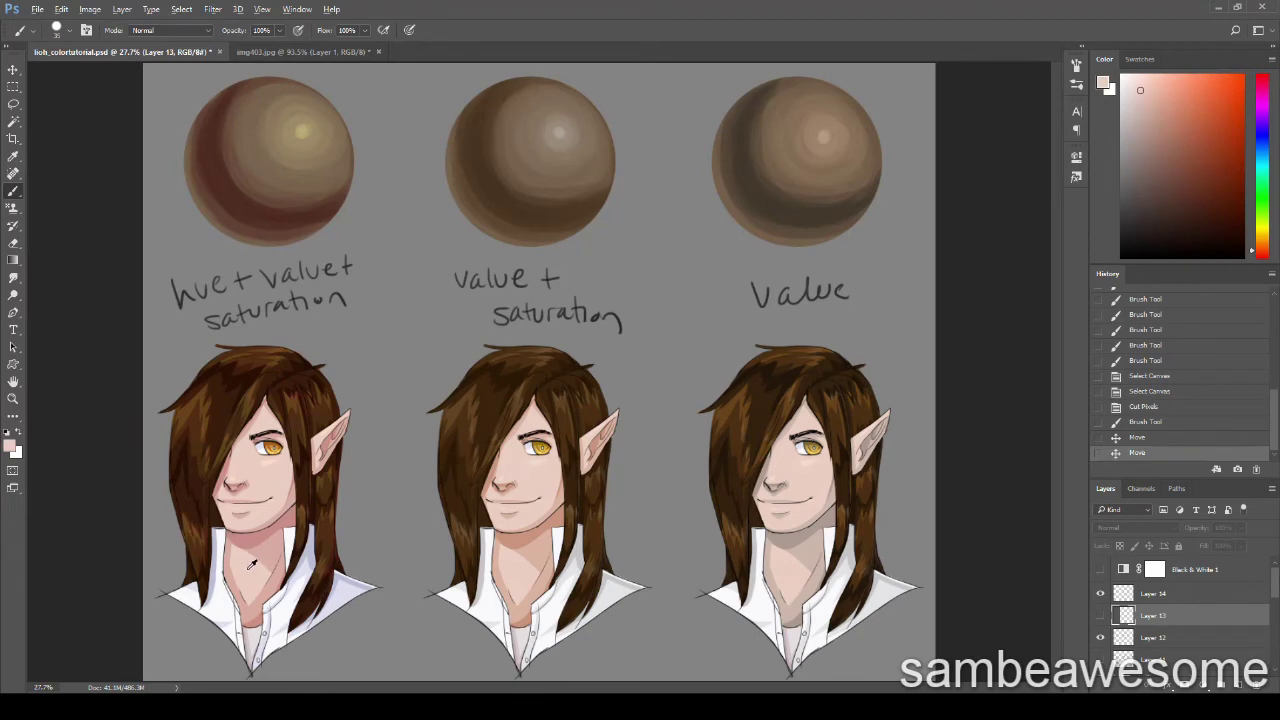
left_click(277, 554, "alt")
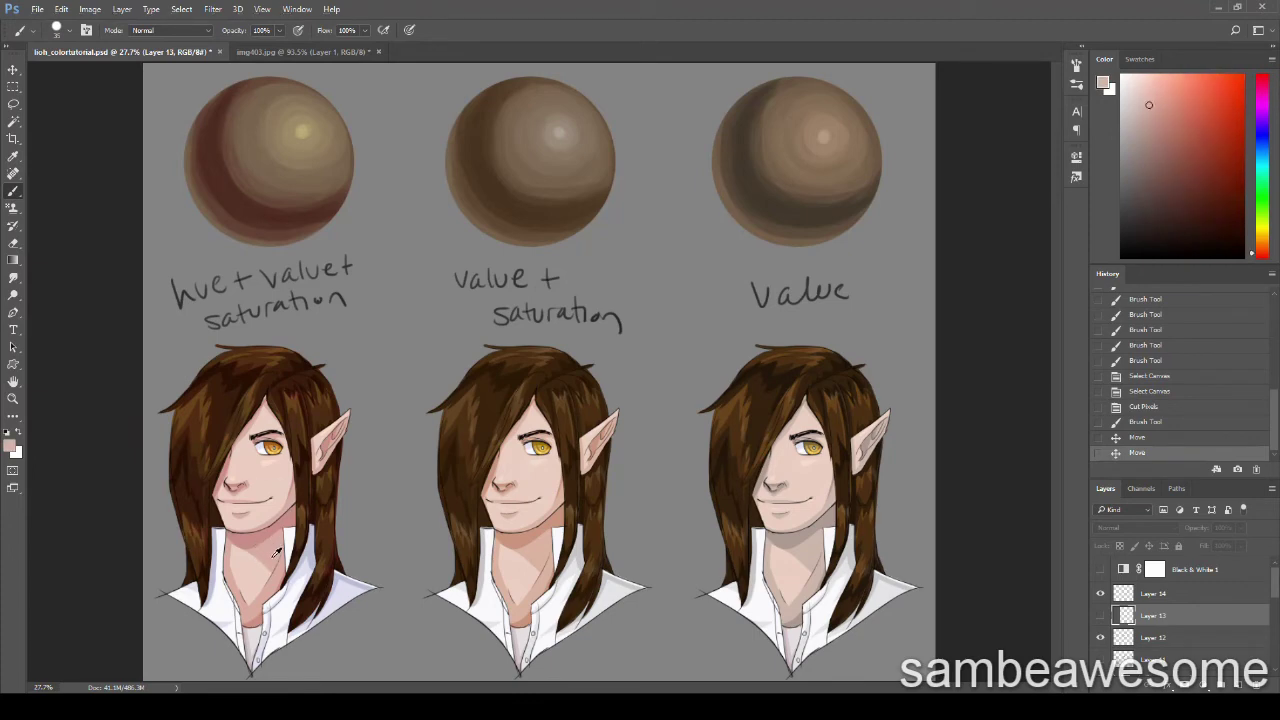
left_click(252, 535, "alt")
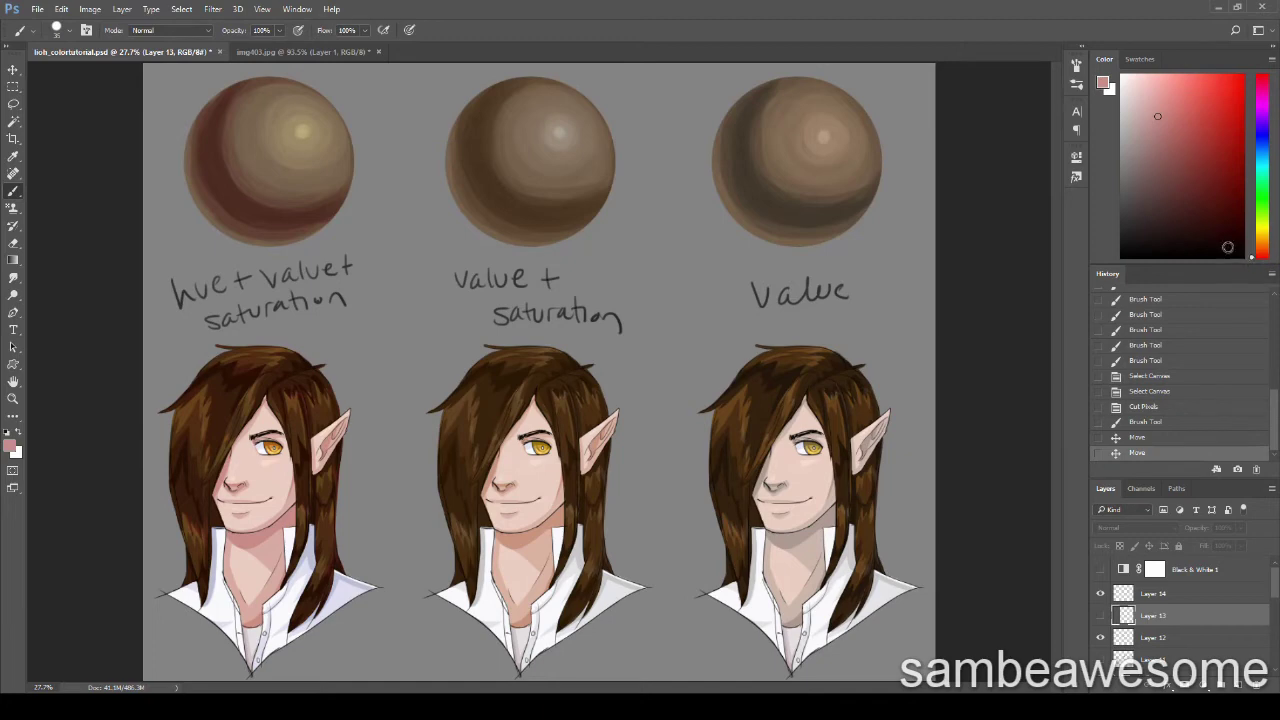
left_click(260, 566, "alt")
left_click(272, 550, "alt")
left_click(256, 533, "alt")
Paint a bright yellow-green swatch on Layer 14 between the value + saturation and value-only spheres.
key("m")
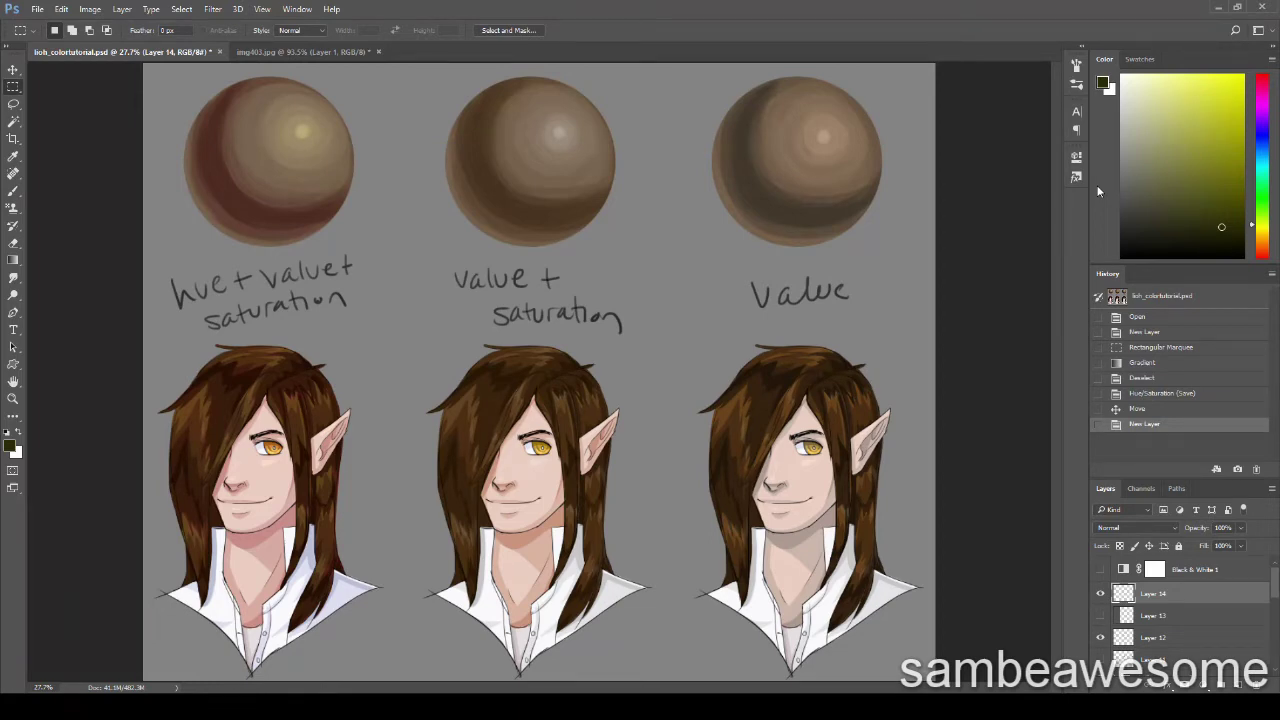
key("b")
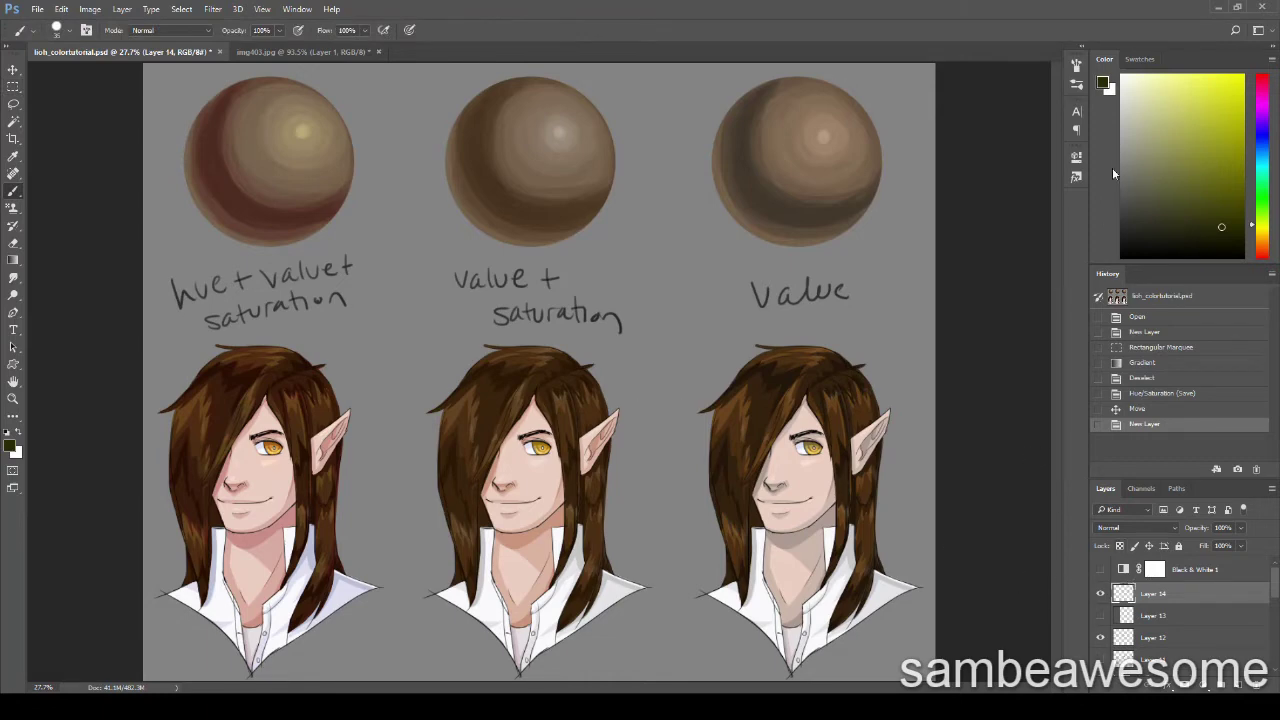
left_click_drag(1175, 112, 1206, 111)
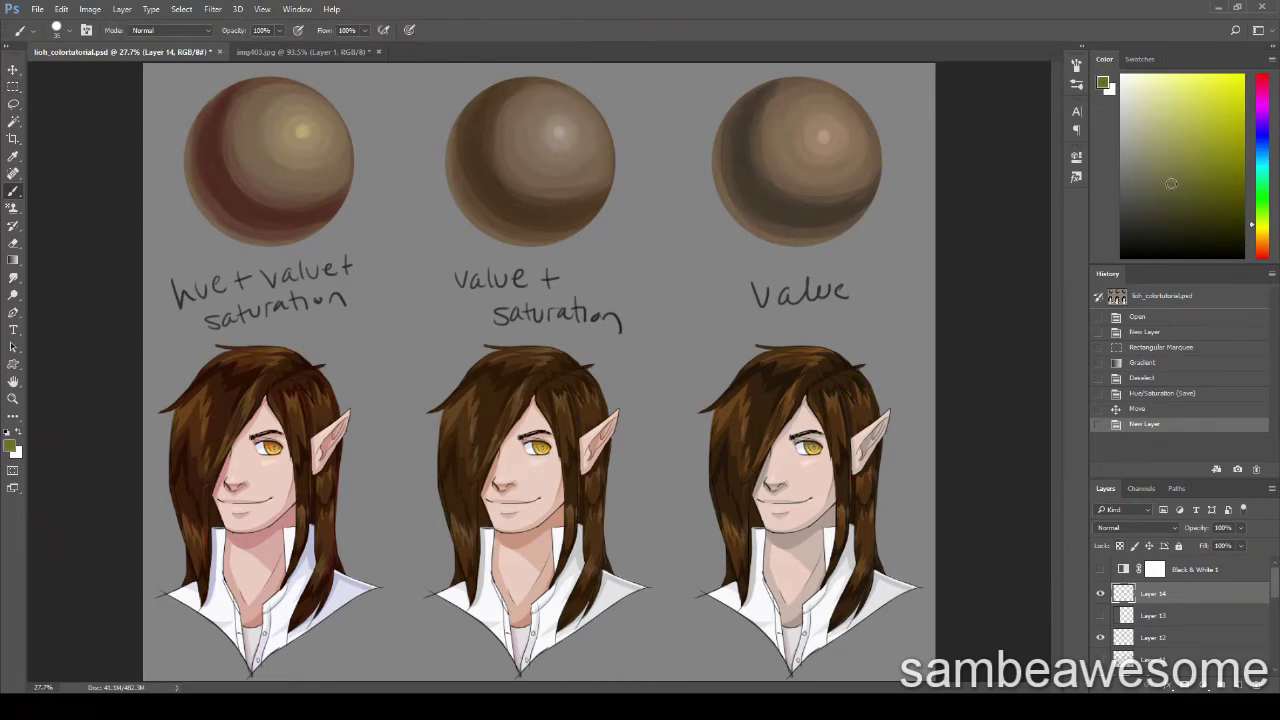
left_click(1205, 102)
mouse_move(679, 199)
left_mouse_down()
mouse_move(666, 237)
mouse_move(677, 198)
mouse_move(649, 222)
mouse_move(654, 235)
mouse_move(695, 213)
mouse_move(677, 237)
mouse_move(668, 202)
left_mouse_up()
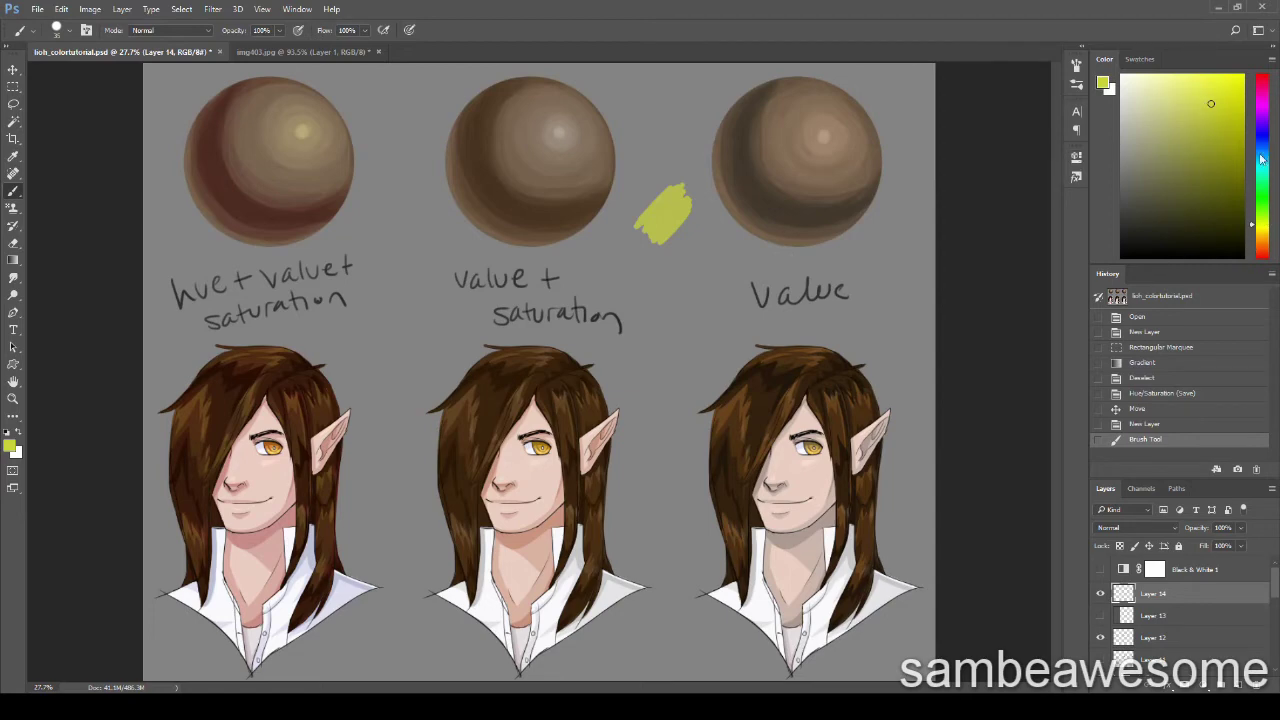
Move the yellow-green swatch to the lower edge of the value-only sphere, keeping its colour for the brush.
mouse_move(1263, 212)
left_mouse_down()
mouse_move(1266, 175)
mouse_move(1258, 184)
left_mouse_up()
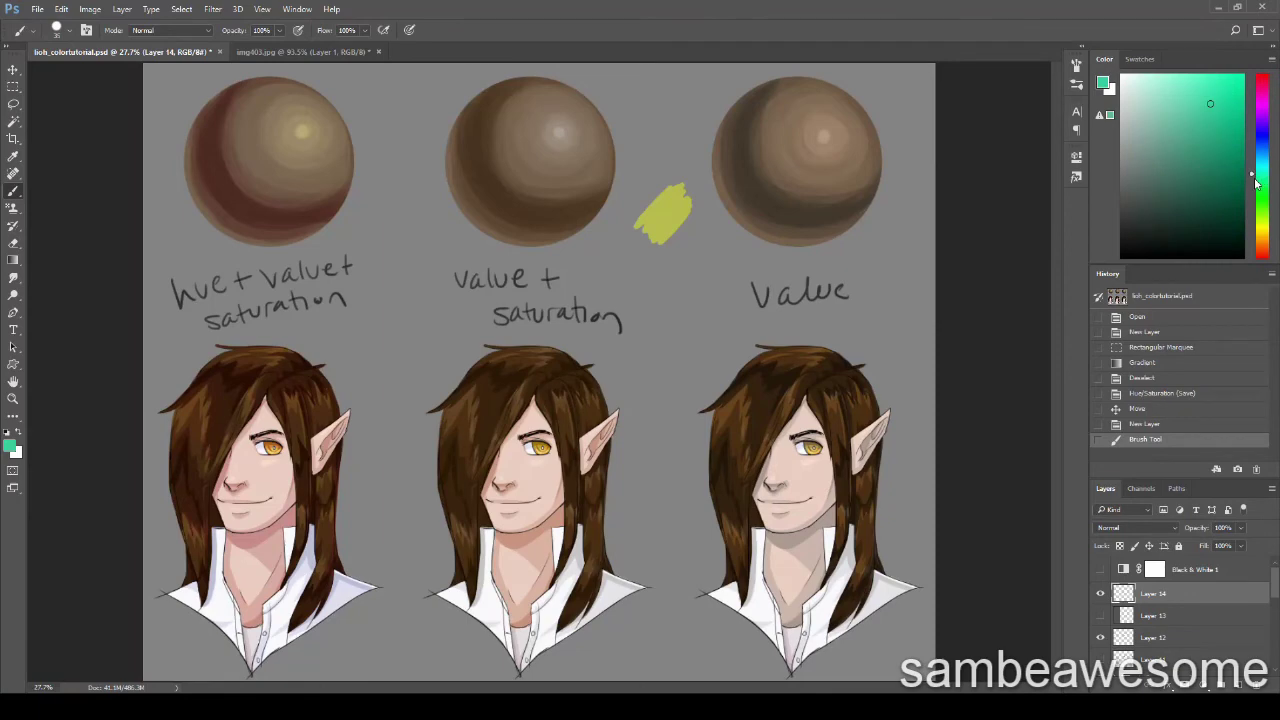
left_click(667, 209, "alt")
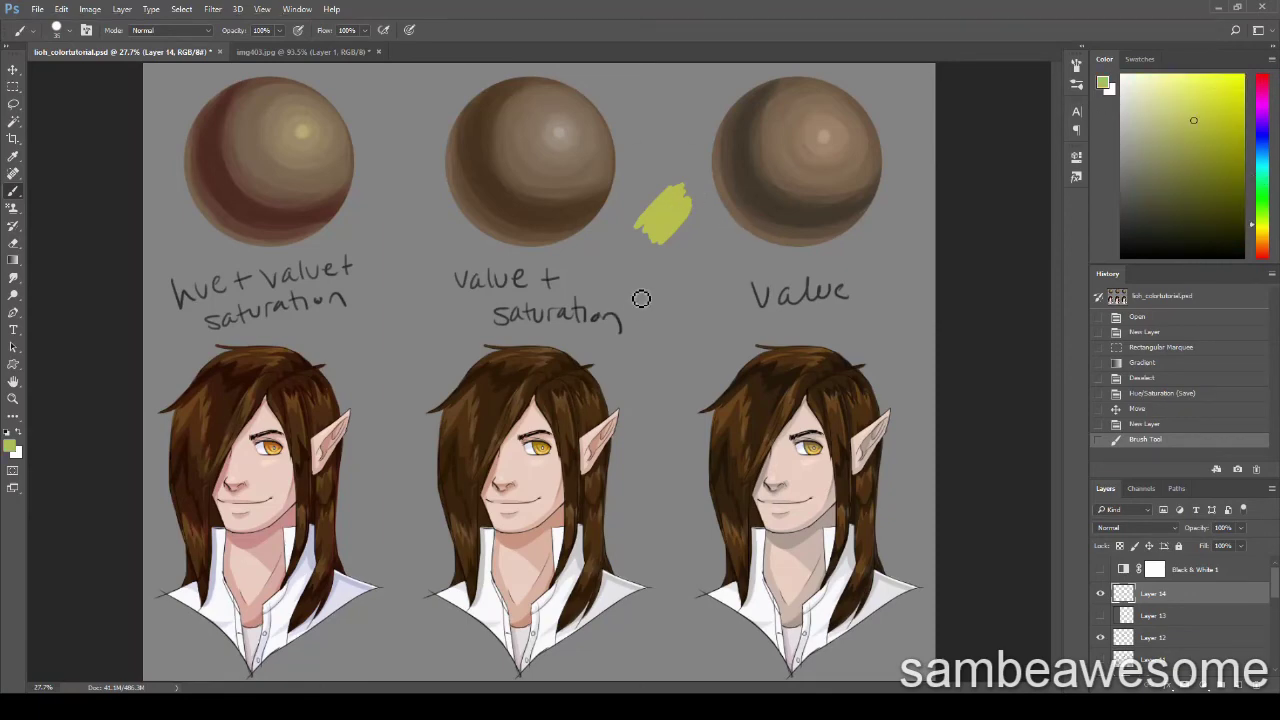
key("v")
left_click_drag(678, 242, 912, 244)
key("b")
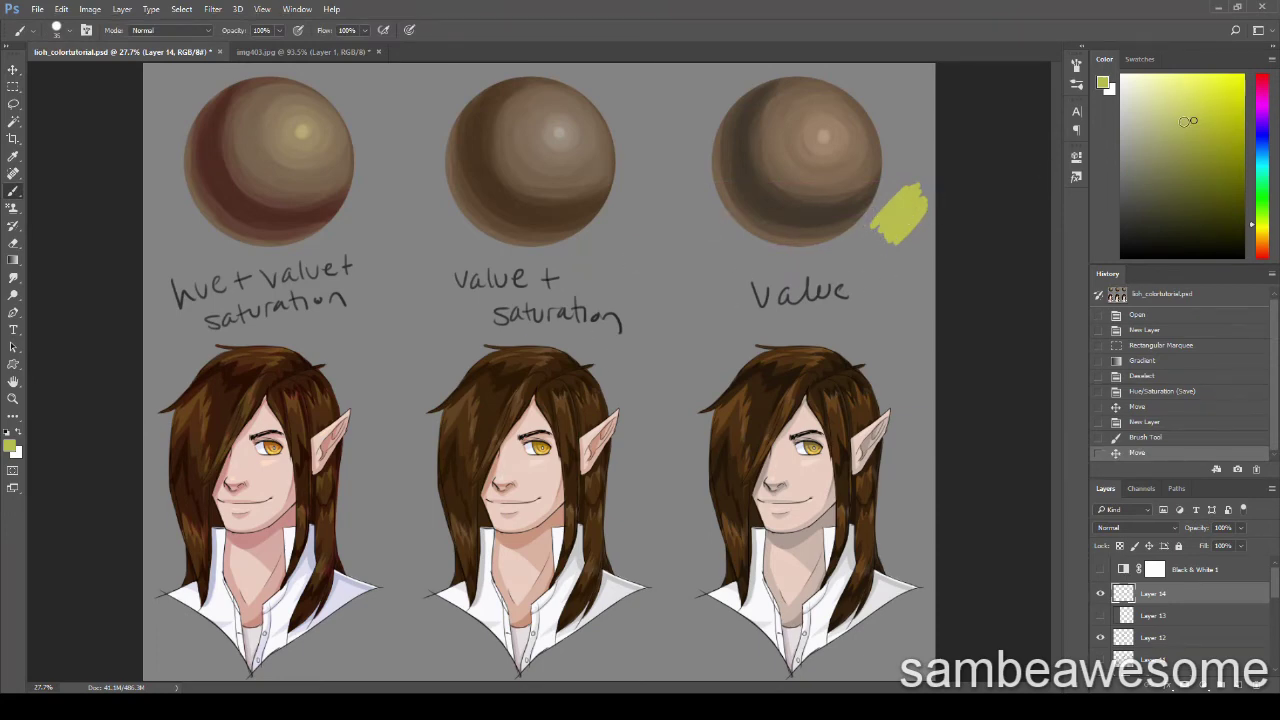
Paint a brighter yellow swatch directly above the yellow-green one beside the value-only sphere.
mouse_move(1167, 118)
left_mouse_down()
mouse_move(1106, 121)
mouse_move(1257, 117)
left_mouse_up()
left_click(1099, 114)
left_click_drag(1195, 112, 1193, 82)
mouse_move(906, 206)
left_mouse_down()
mouse_move(891, 206)
mouse_move(925, 174)
mouse_move(918, 156)
left_mouse_up()
Paint a darker olive swatch below the yellow-green one beside the value-only sphere, undoing the extra strokes.
left_click_drag(1199, 153, 1190, 228)
mouse_move(929, 251)
left_mouse_down()
mouse_move(892, 261)
mouse_move(921, 237)
left_mouse_up()
key("ctrl+z")
left_click(910, 218, "alt")
left_click(1194, 157)
mouse_move(920, 240)
left_mouse_down()
mouse_move(899, 255)
mouse_move(943, 214)
mouse_move(925, 232)
mouse_move(940, 251)
left_mouse_up()
key("ctrl+alt+z")
key("ctrl+alt+z")
left_click(1198, 184)
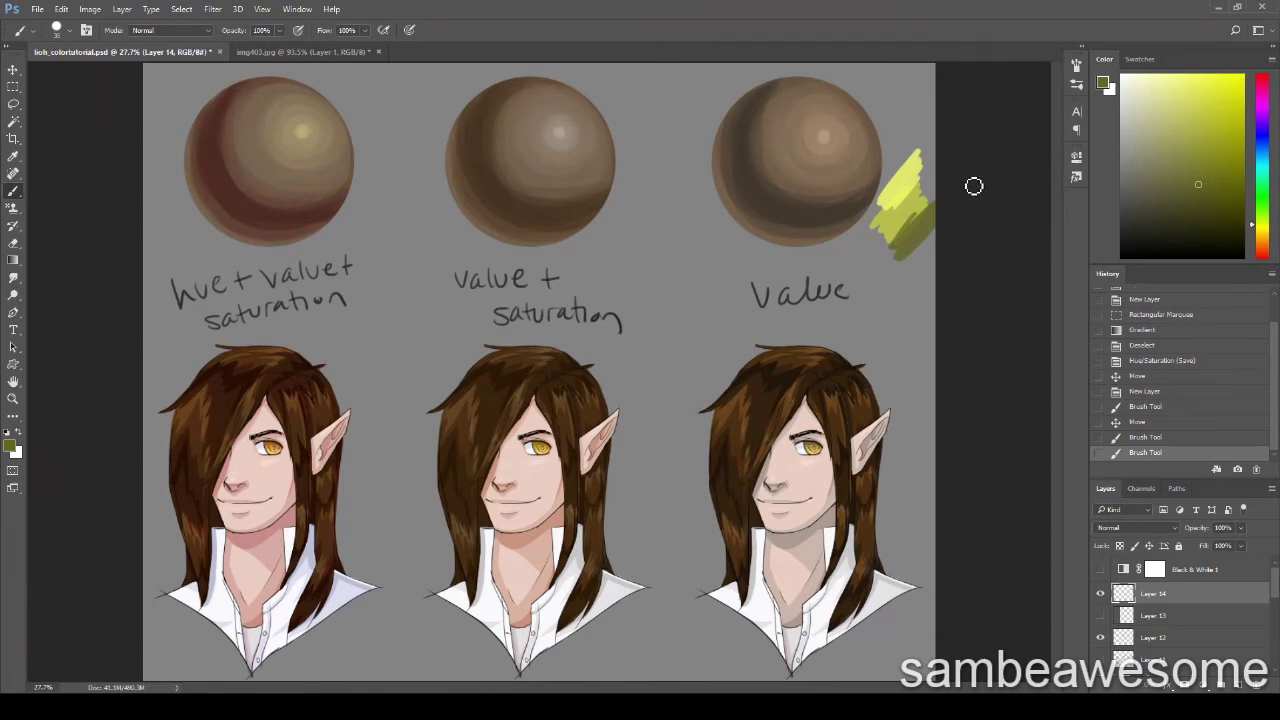
Paint the sampled yellow-green beside the value + saturation sphere with a lighter, less saturated swatch above it.
left_click(897, 215, "alt")
mouse_move(658, 185)
left_mouse_down()
mouse_move(633, 222)
mouse_move(679, 190)
mouse_move(652, 243)
mouse_move(674, 199)
mouse_move(628, 225)
left_mouse_up()
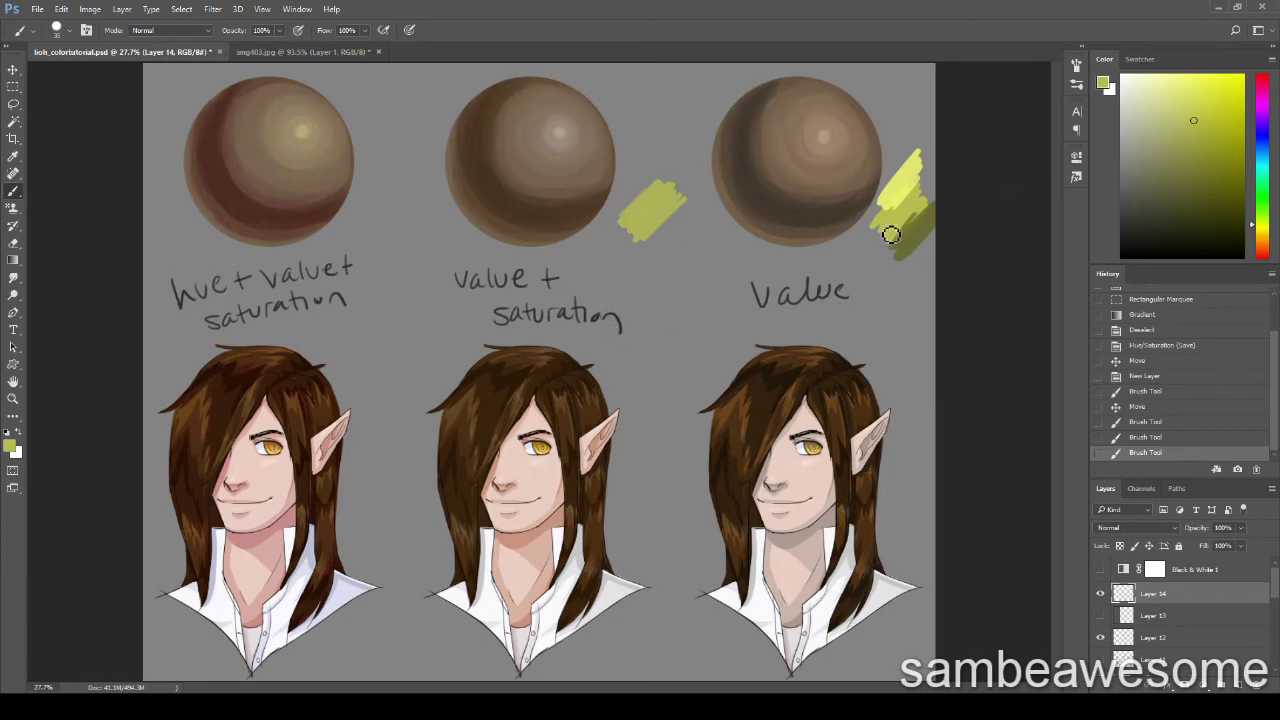
mouse_move(576, 254)
left_mouse_down()
mouse_move(505, 283)
mouse_move(590, 258)
left_mouse_up()
key("ctrl+z")
left_click(1166, 93)
mouse_move(646, 177)
left_mouse_down()
mouse_move(609, 214)
mouse_move(636, 207)
mouse_move(654, 180)
mouse_move(626, 214)
mouse_move(640, 206)
left_mouse_up()
Mark the light swatches beside the value-only and value + saturation spheres for comparison, undoing each mark.
left_click_drag(909, 171, 892, 146)
key("ctrl+z")
mouse_move(643, 134)
left_mouse_down()
mouse_move(686, 175)
mouse_move(677, 248)
left_mouse_up()
key("ctrl+z")
Paint a darker, more saturated olive swatch below the yellow-green one beside the value + saturation sphere, deepening it with a second pass.
left_click(652, 219, "alt")
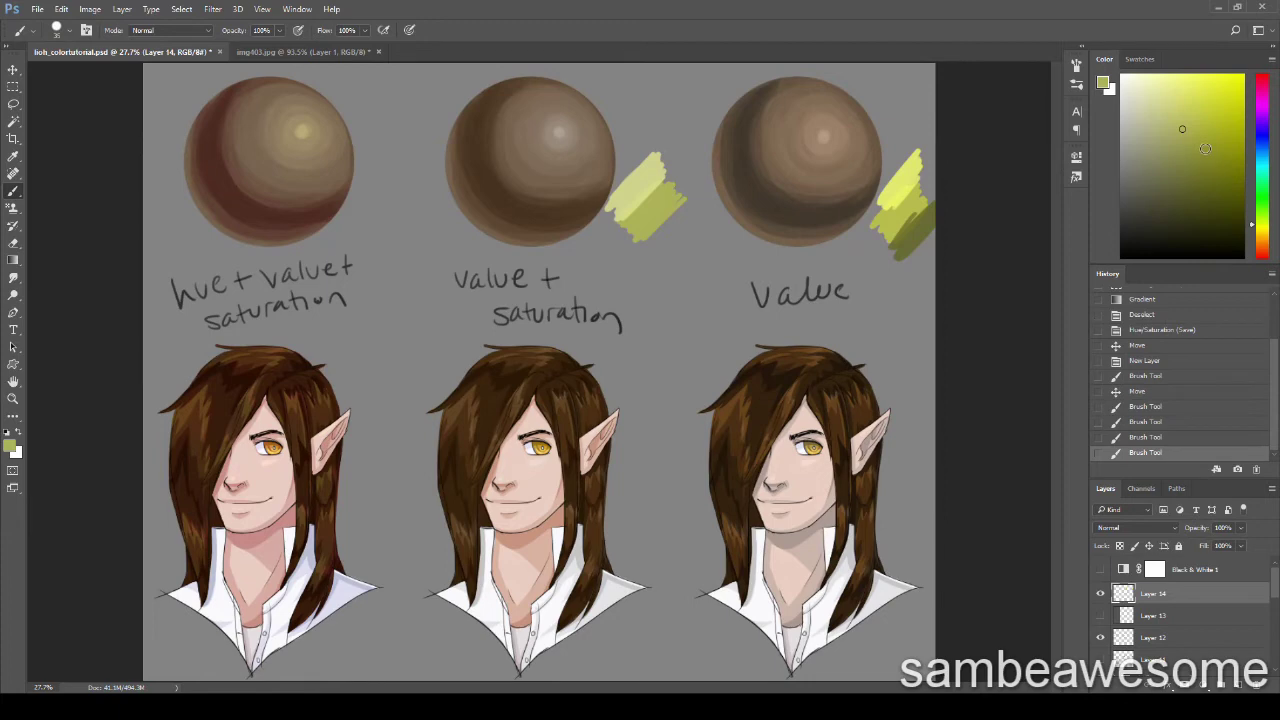
left_click(1207, 149)
left_click(1212, 157)
left_click_drag(688, 220, 648, 252)
left_click(1227, 177)
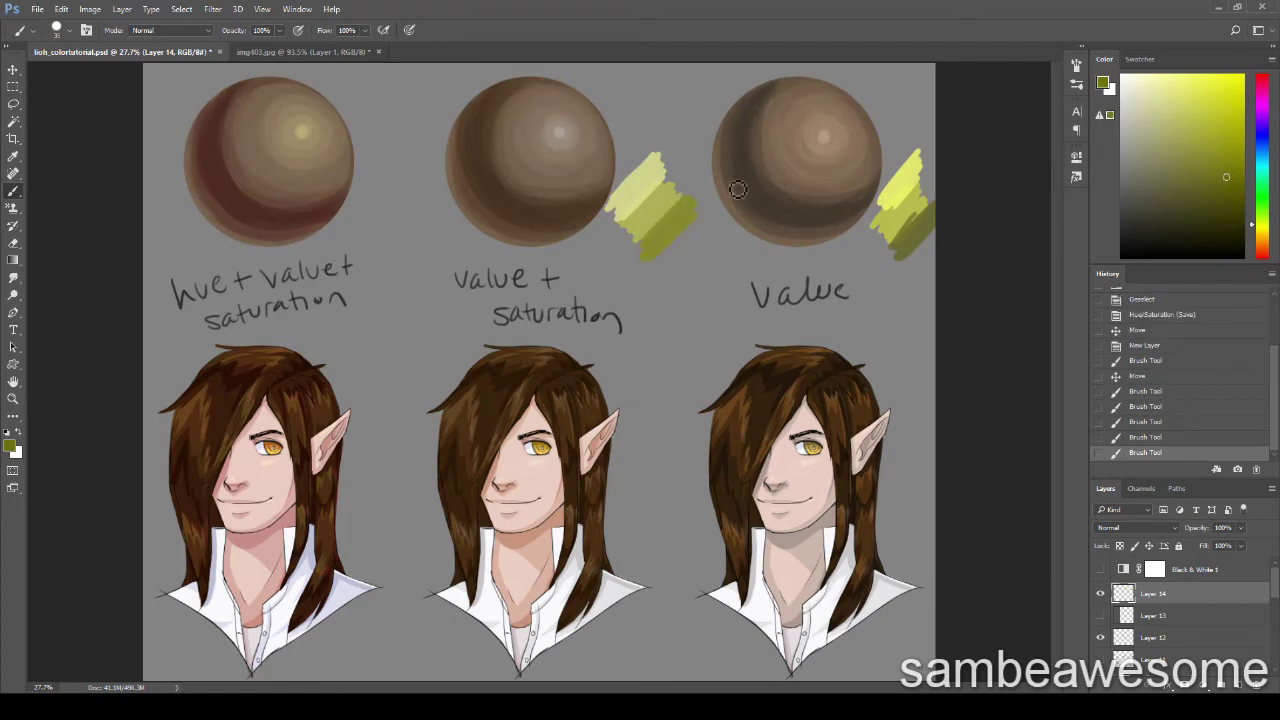
mouse_move(680, 229)
left_mouse_down()
mouse_move(689, 200)
mouse_move(657, 266)
left_mouse_up()
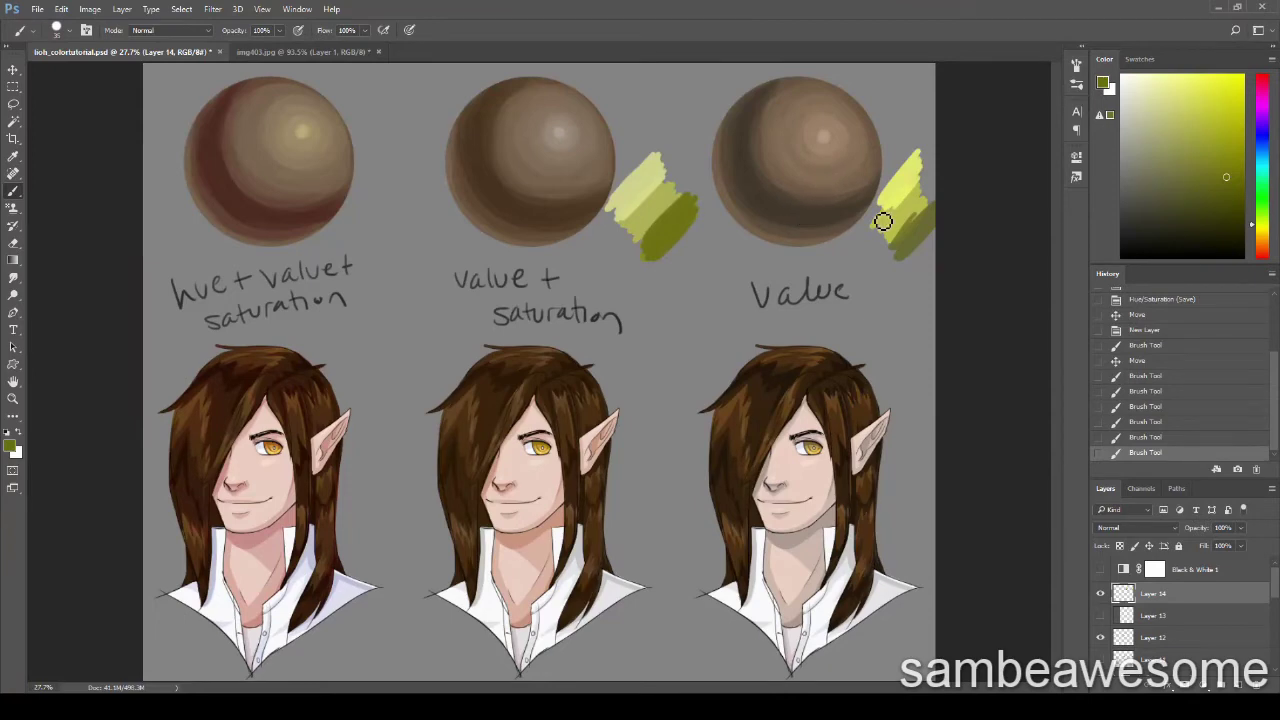
Circle the dark swatches beside the value + saturation and value-only spheres for comparison, undoing each circle.
mouse_move(708, 188)
left_mouse_down()
mouse_move(614, 284)
mouse_move(705, 230)
left_mouse_up()
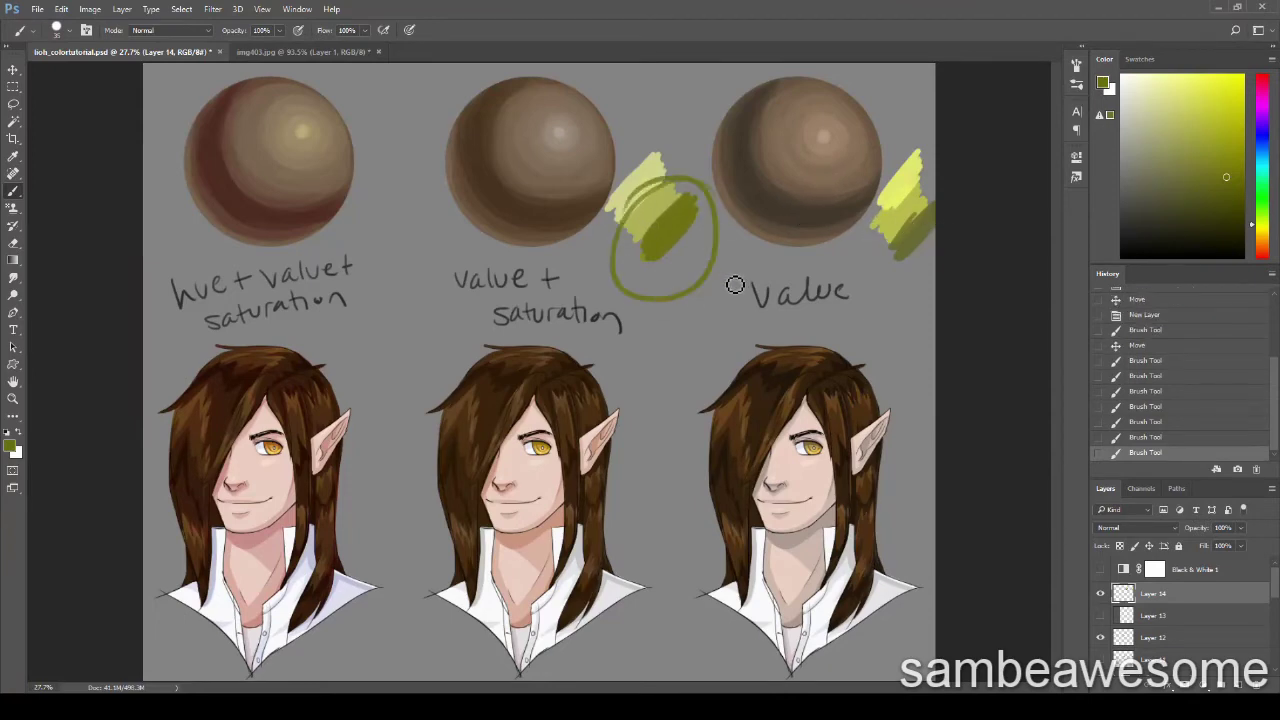
key("ctrl+z")
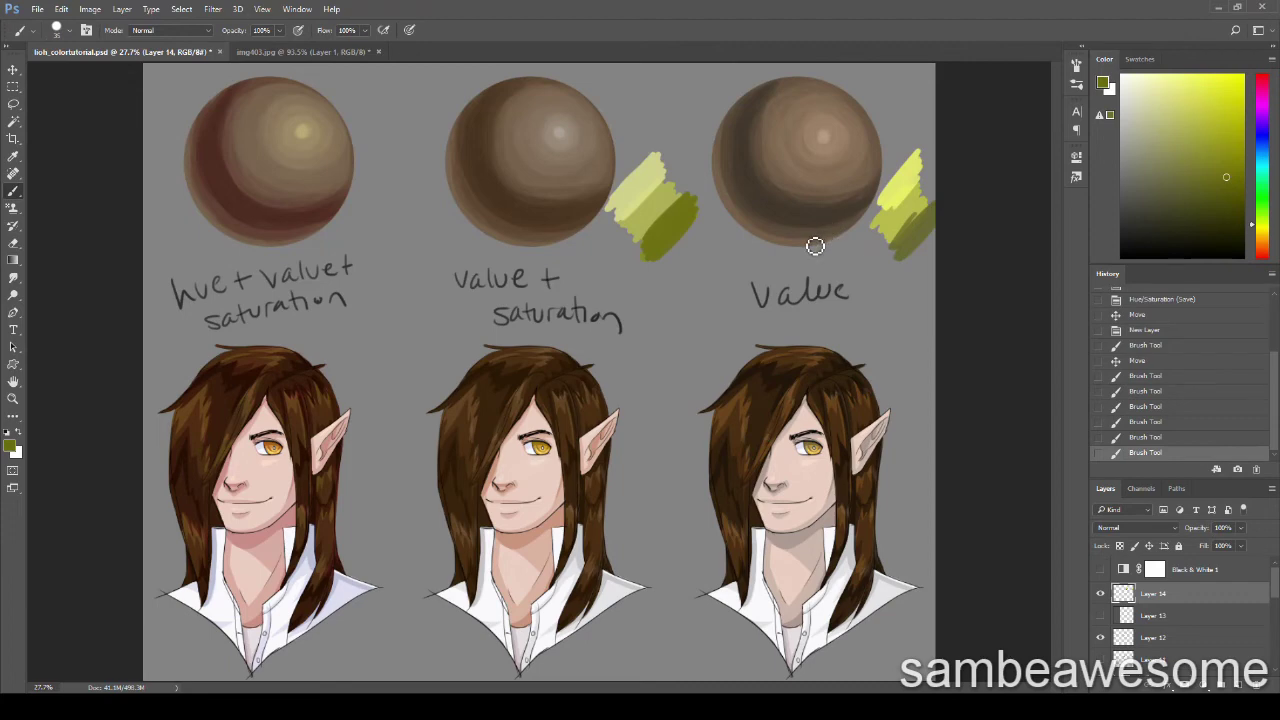
left_click_drag(958, 200, 950, 276)
key("ctrl+z")
left_click_drag(696, 212, 623, 257)
key("ctrl+z")
Paint a yellow-green swatch beside the hue + value + saturation sphere with a lighter, warmer yellow swatch above it.
left_click(657, 206, "alt")
mouse_move(364, 228)
left_mouse_down()
mouse_move(394, 202)
mouse_move(371, 244)
mouse_move(414, 206)
mouse_move(363, 223)
mouse_move(419, 204)
mouse_move(380, 229)
left_mouse_up()
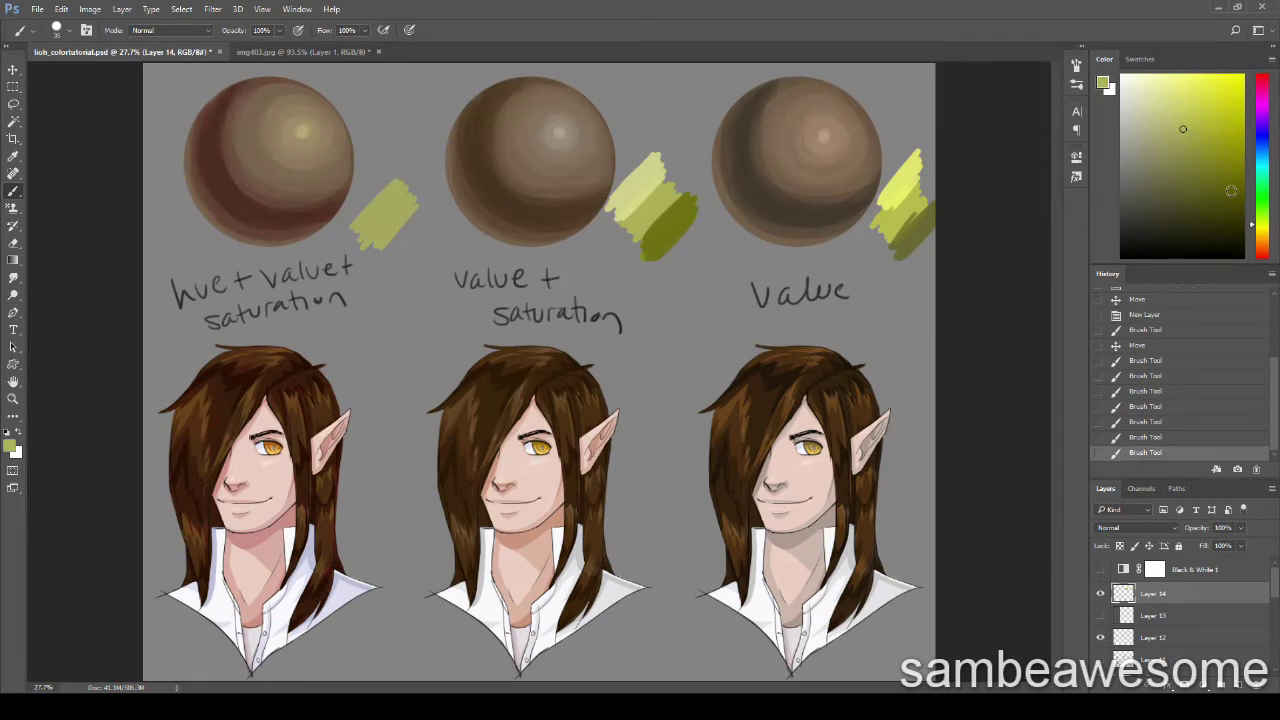
left_click_drag(1253, 229, 1256, 235)
left_click(1162, 96)
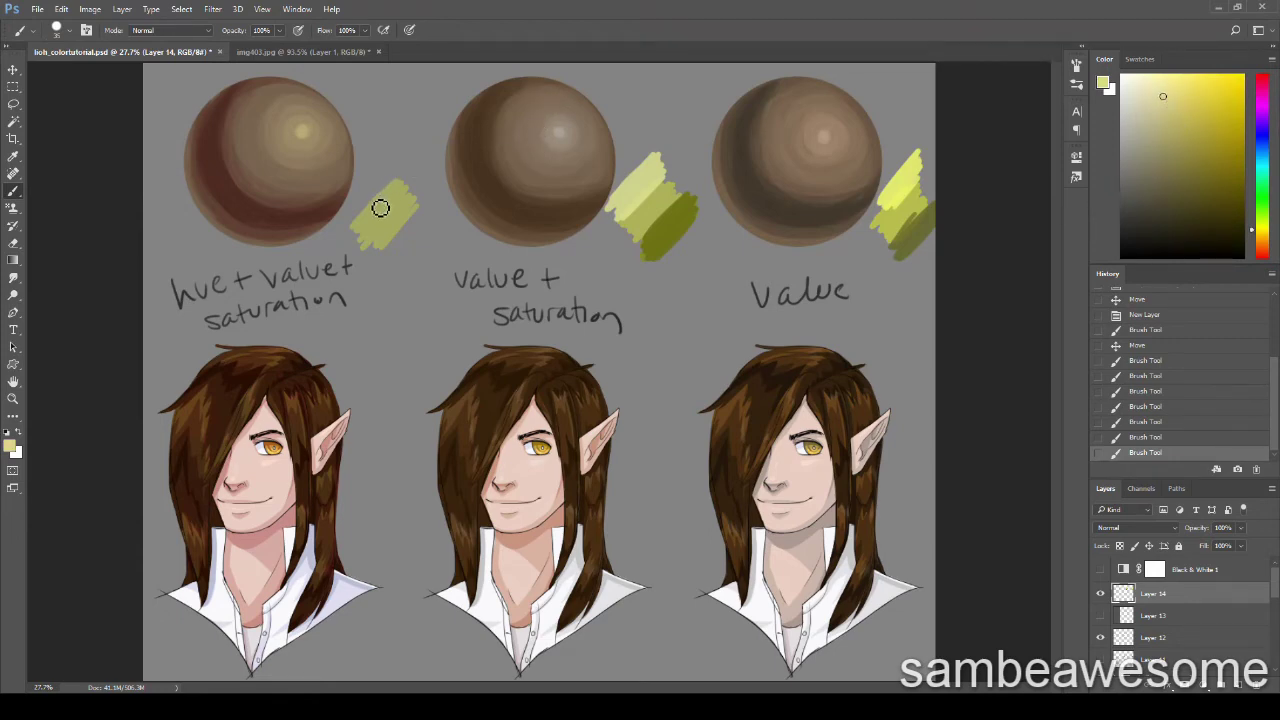
mouse_move(386, 158)
left_mouse_down()
mouse_move(345, 226)
mouse_move(398, 180)
mouse_move(364, 210)
mouse_move(371, 186)
left_mouse_up()
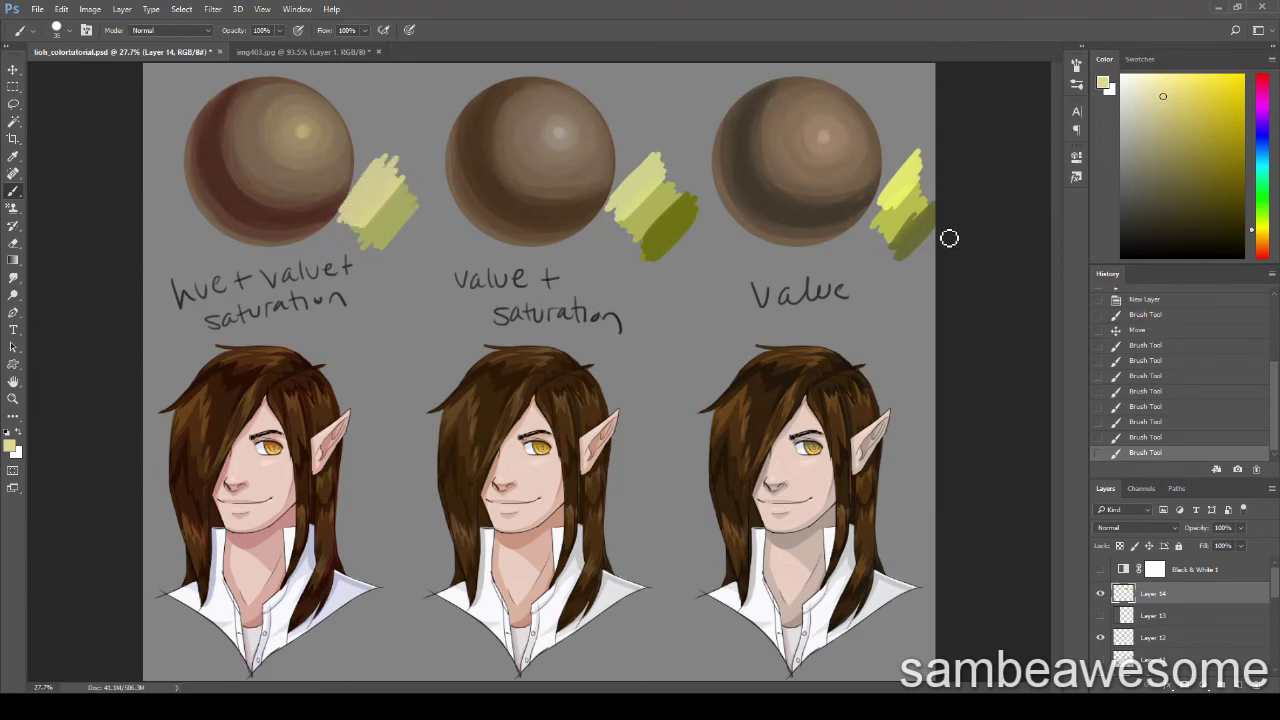
Paint a darker, more saturated swatch with a slightly greener hue below the one beside the hue + value + saturation sphere.
left_click(664, 178, "alt")
left_click_drag(1255, 228, 1256, 224)
left_click(1216, 177)
mouse_move(409, 249)
left_mouse_down()
mouse_move(434, 209)
mouse_move(395, 250)
mouse_move(405, 258)
mouse_move(437, 211)
mouse_move(431, 234)
left_mouse_up()
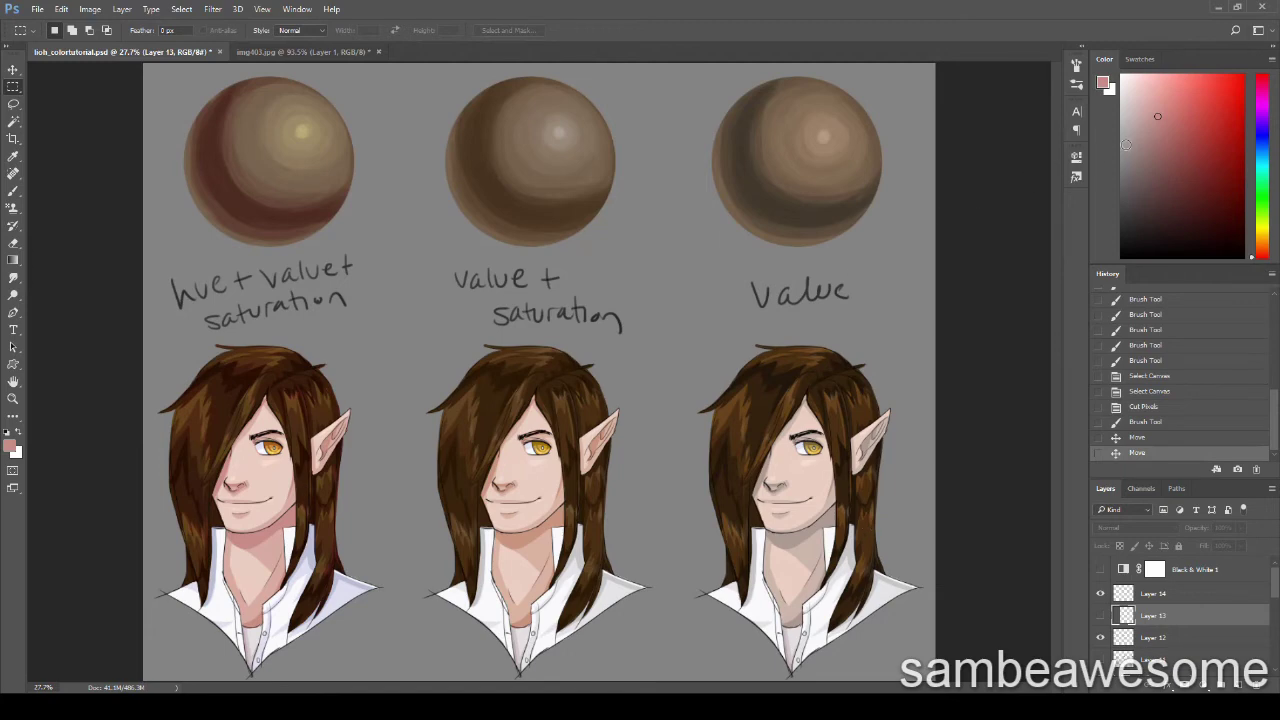
Circle the value + saturation and value-only portraits on Layer 14 with a bright red brush.
left_click(1244, 78)
key("b")
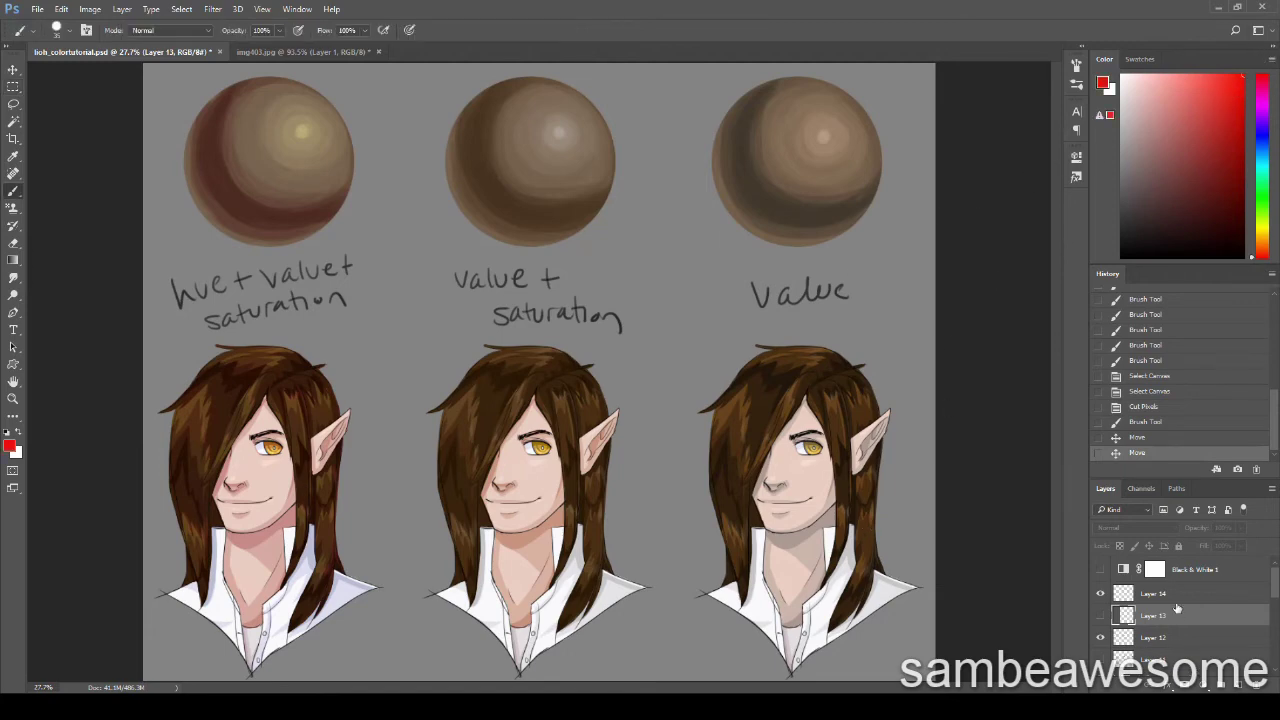
key("alt+bracketright")
mouse_move(810, 335)
left_mouse_down()
mouse_move(466, 391)
mouse_move(666, 334)
mouse_move(914, 446)
left_mouse_up()
key("ctrl+z")
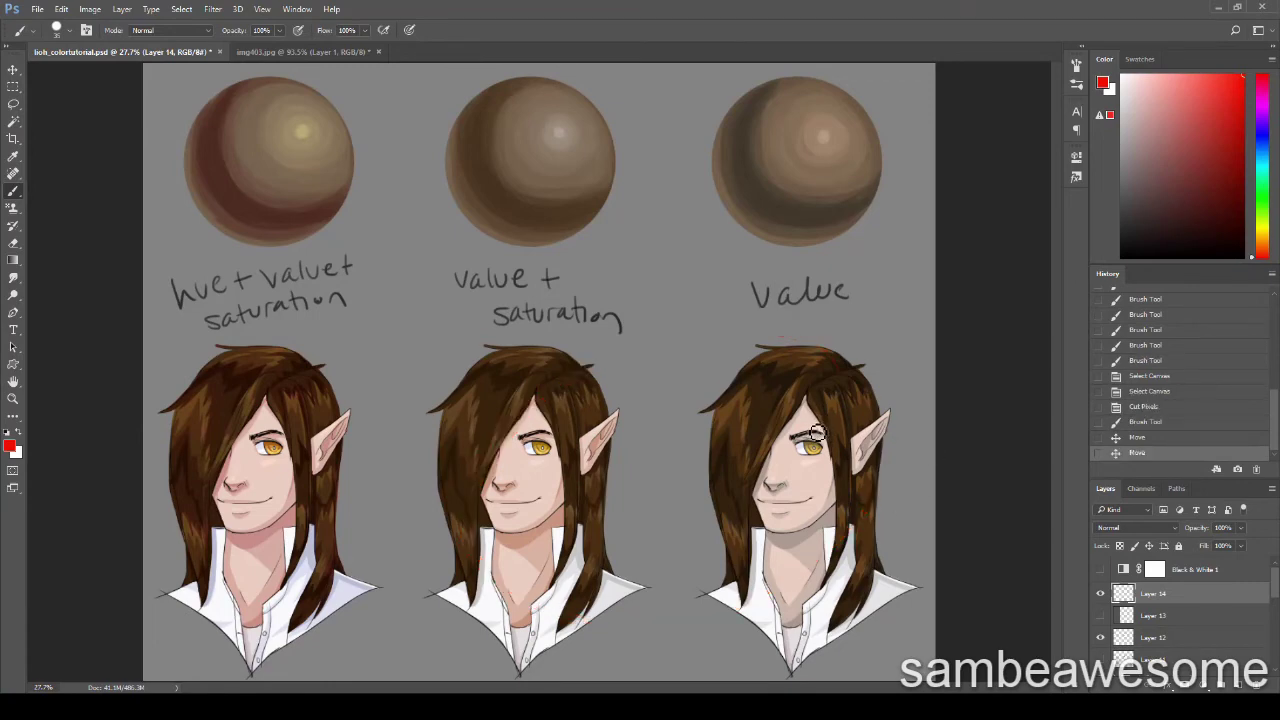
mouse_move(870, 351)
left_mouse_down()
mouse_move(846, 357)
mouse_move(666, 303)
mouse_move(672, 480)
left_mouse_up()
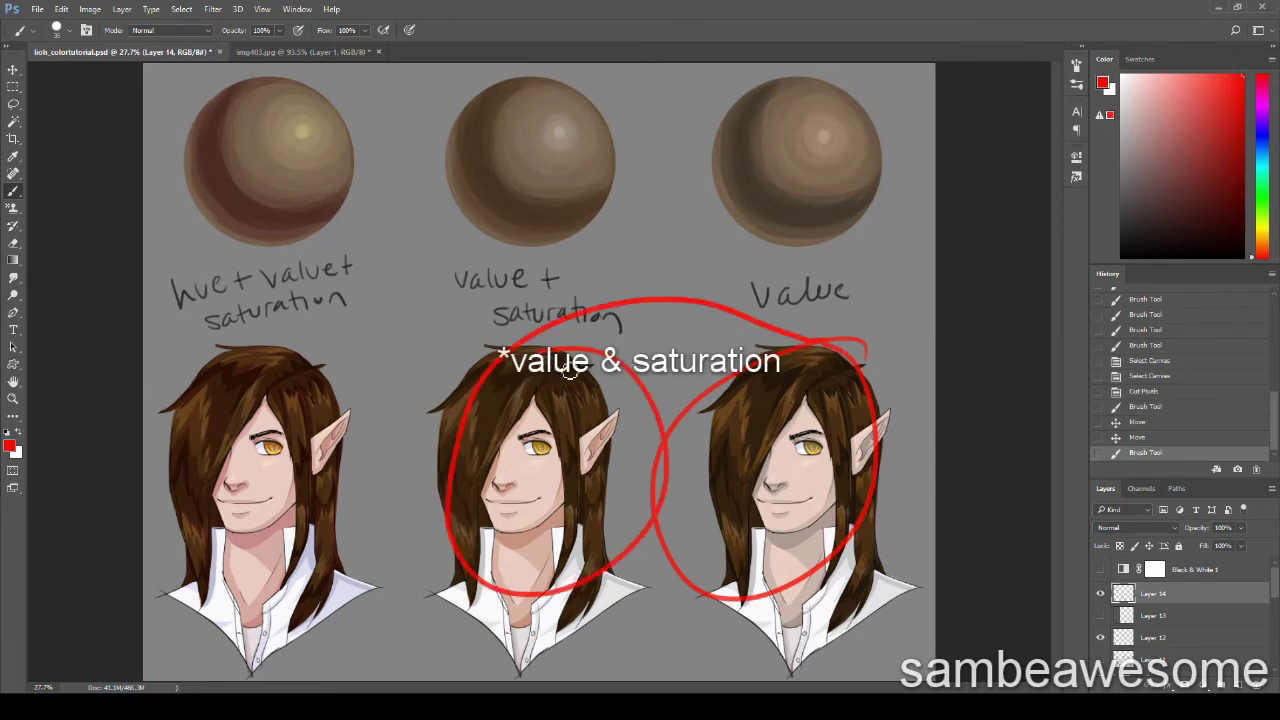
Clear the red circles and temporarily circle the hue + value + saturation portrait, undoing the mark.
key("e")
mouse_move(313, 340)
left_mouse_down()
mouse_move(265, 604)
mouse_move(320, 345)
left_mouse_up()
key("ctrl+z")
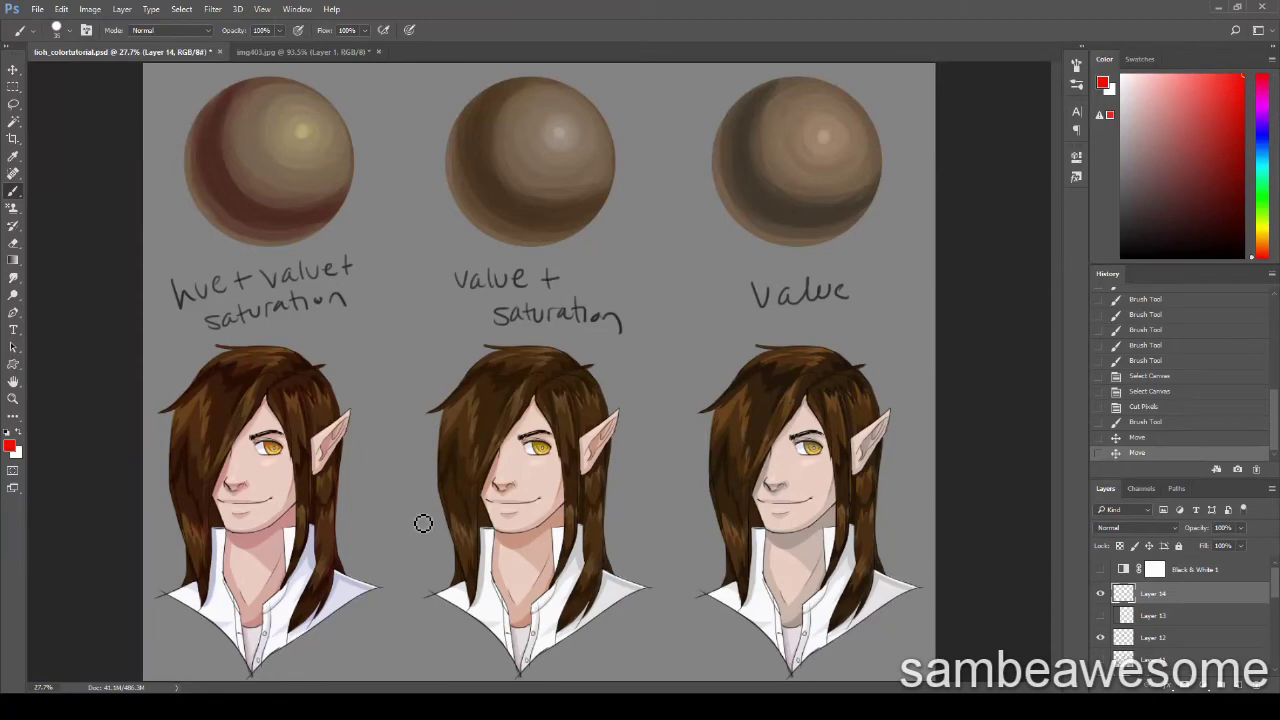
mouse_move(300, 385)
left_mouse_down()
mouse_move(215, 555)
mouse_move(371, 571)
left_mouse_up()
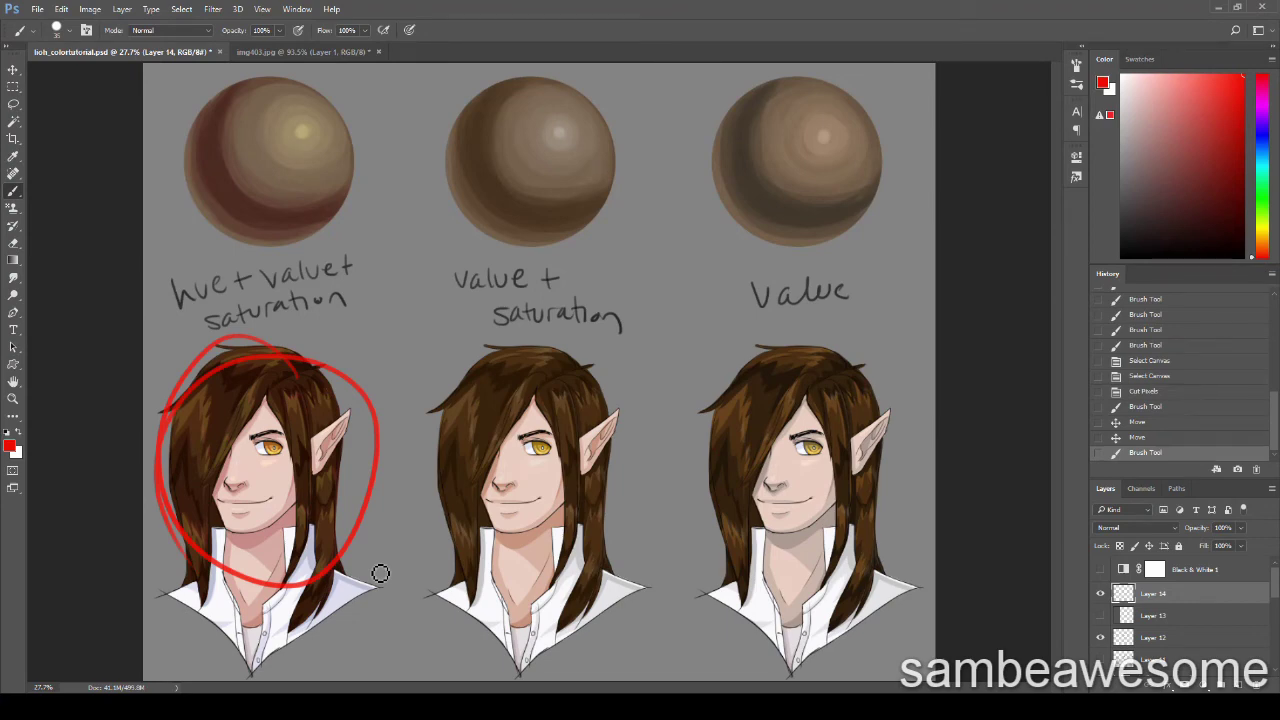
key("ctrl+z")
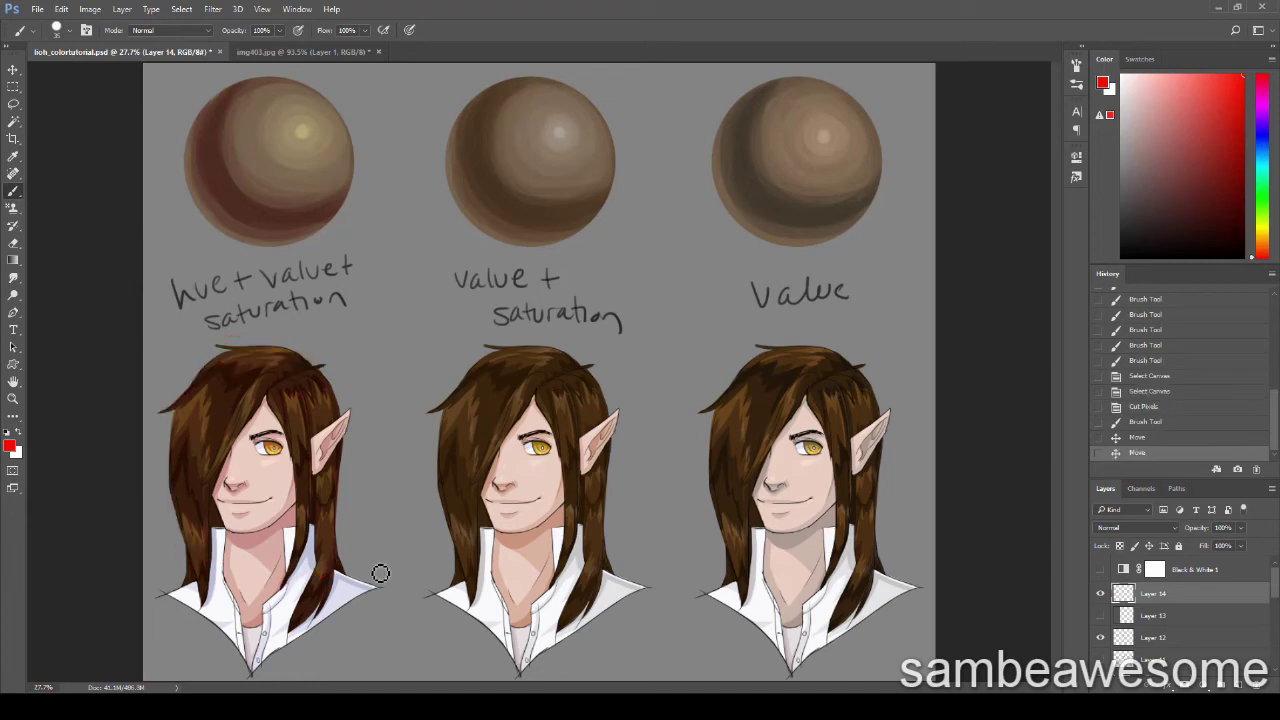
Circle the two simpler-shaded portraits, the hue + value + saturation portrait and the value-only portrait in turn, undoing every circle.
mouse_move(830, 328)
left_mouse_down()
mouse_move(545, 400)
mouse_move(490, 540)
left_mouse_up()
key("ctrl+z")
mouse_move(236, 343)
left_mouse_down()
mouse_move(236, 568)
mouse_move(321, 355)
mouse_move(181, 514)
mouse_move(369, 470)
mouse_move(178, 445)
left_mouse_up()
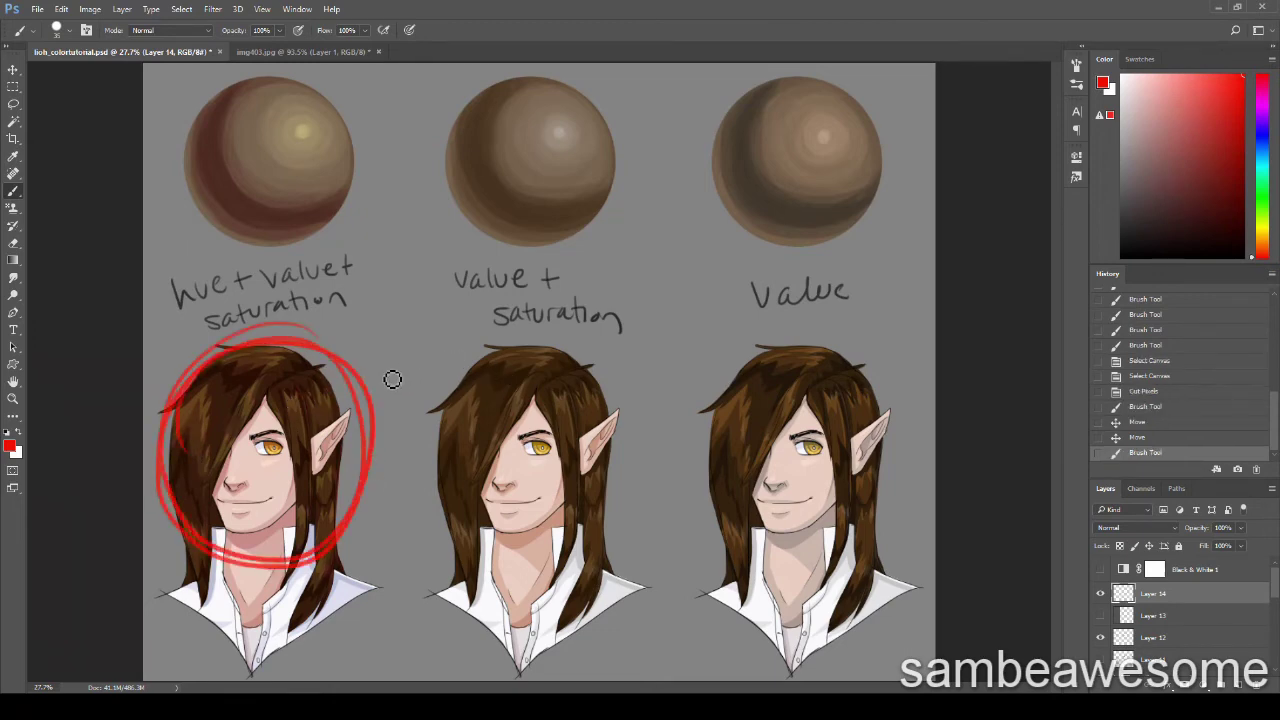
mouse_move(745, 348)
left_mouse_down()
mouse_move(711, 314)
mouse_move(760, 430)
left_mouse_up()
key("ctrl+alt+z")
key("ctrl+alt+z")
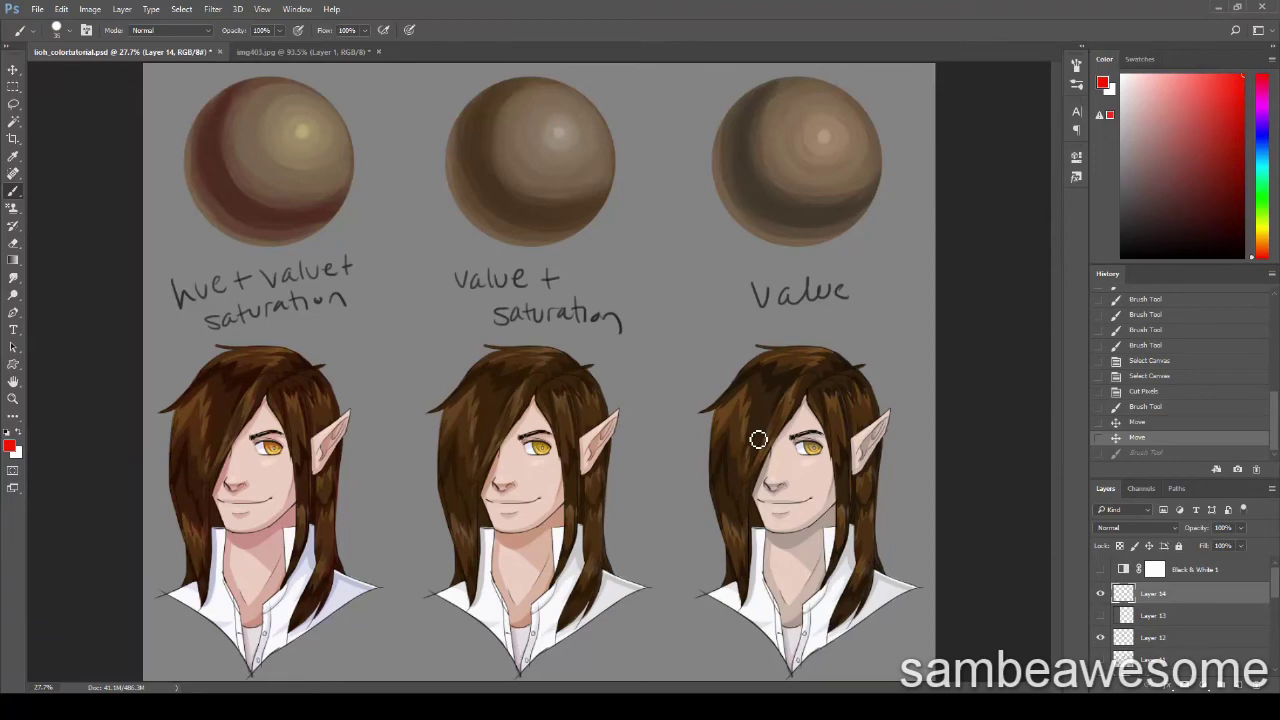
Mark the value-only, hue + value + saturation and value + saturation portraits in red for comparison, undoing each mark.
mouse_move(665, 352)
left_mouse_down()
mouse_move(258, 407)
mouse_move(466, 651)
mouse_move(828, 386)
left_mouse_up()
key("ctrl+z")
left_click_drag(329, 363, 292, 366)
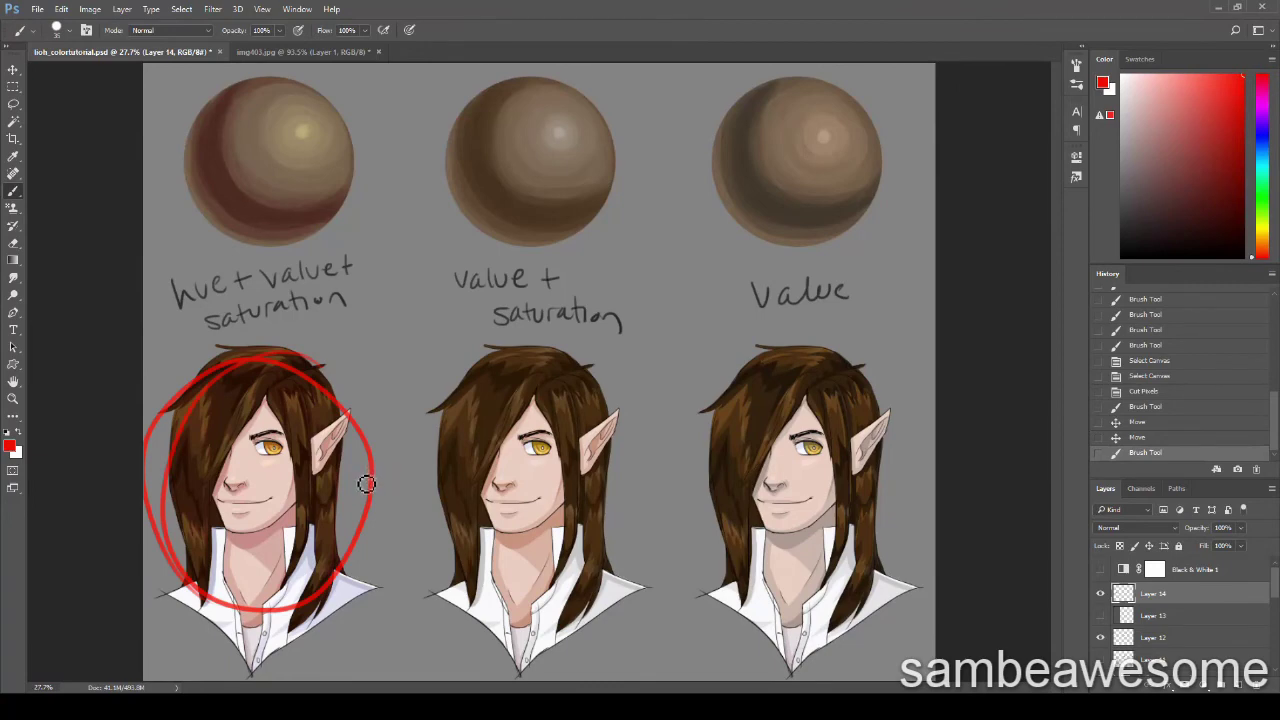
key("ctrl+z")
mouse_move(556, 437)
left_mouse_down()
mouse_move(706, 392)
mouse_move(564, 434)
mouse_move(814, 440)
mouse_move(527, 445)
left_mouse_up()
key("ctrl+z")
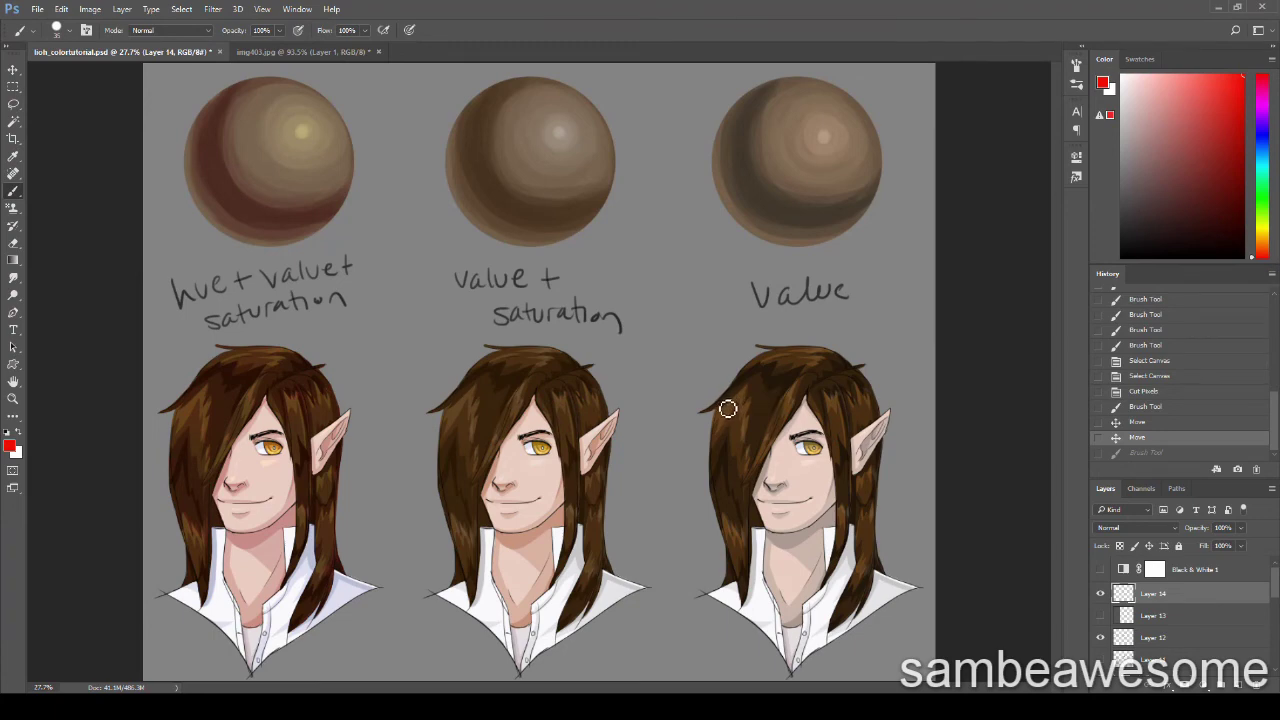
Circle the value-only portrait twice and the hue + value + saturation portrait once in red, undoing each circle.
mouse_move(822, 362)
left_mouse_down()
mouse_move(788, 630)
mouse_move(919, 569)
mouse_move(822, 516)
left_mouse_up()
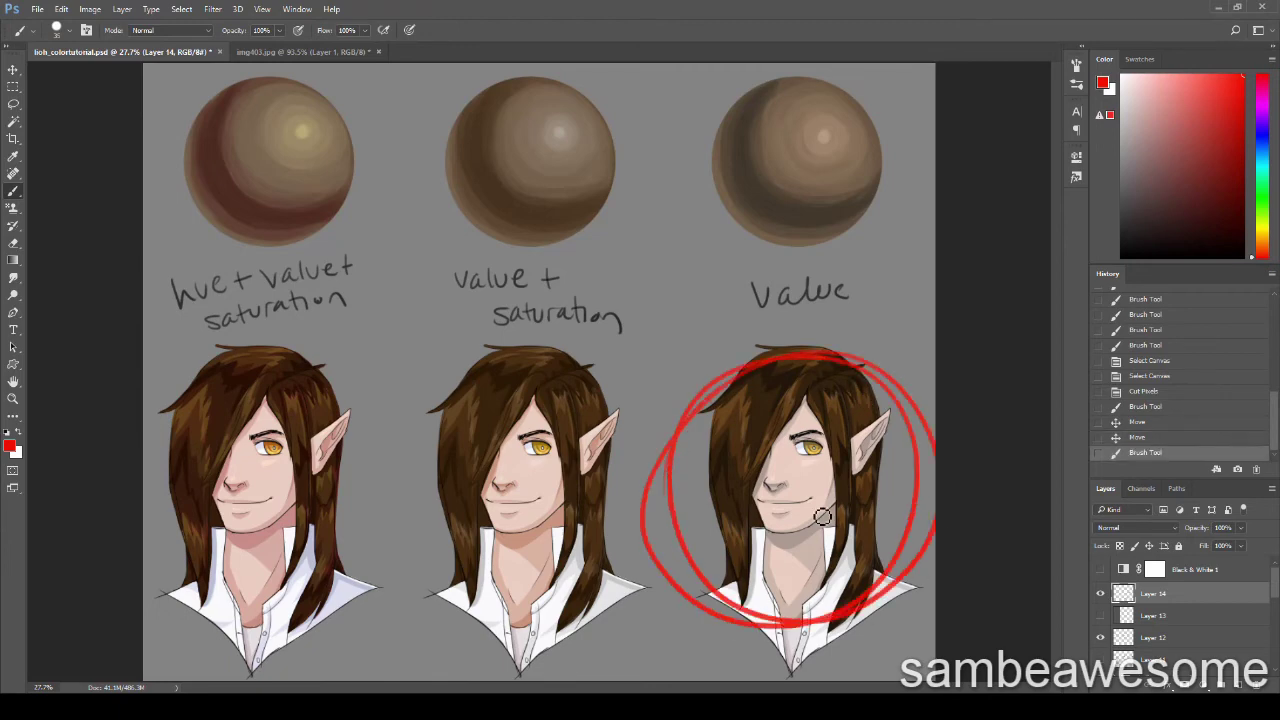
key("ctrl+z")
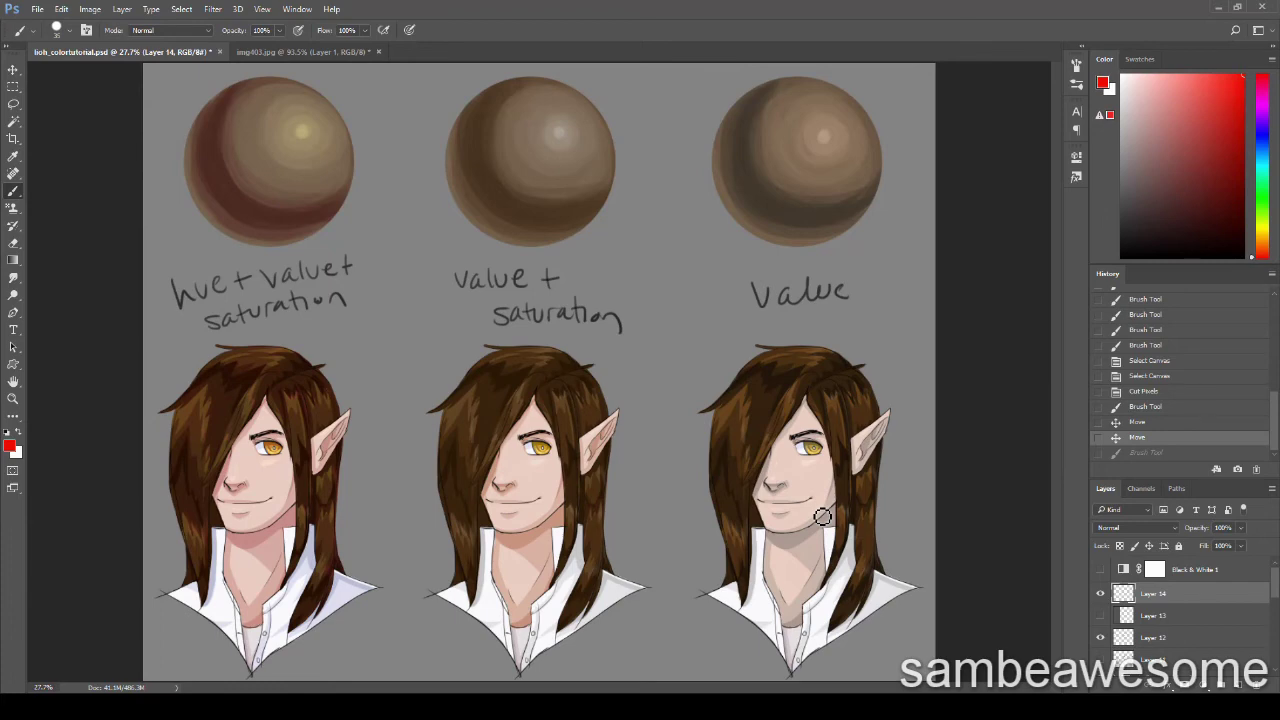
mouse_move(830, 352)
left_mouse_down()
mouse_move(948, 465)
mouse_move(915, 580)
left_mouse_up()
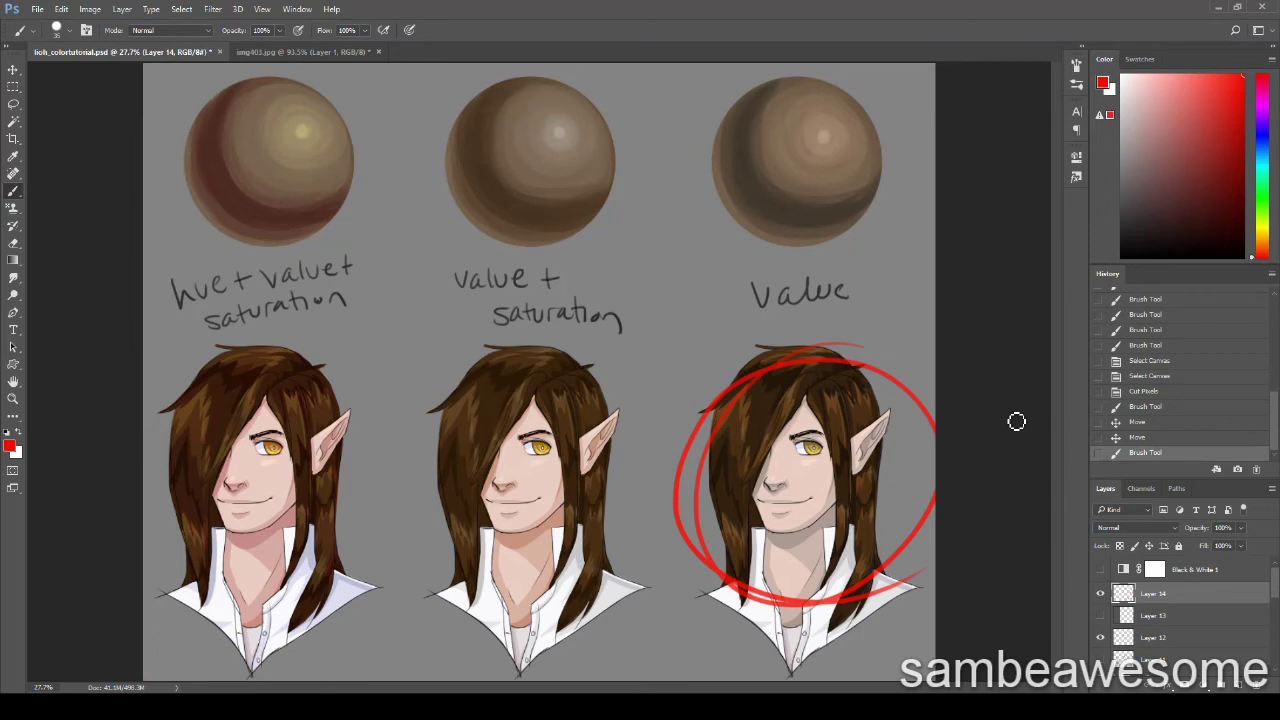
key("ctrl+z")
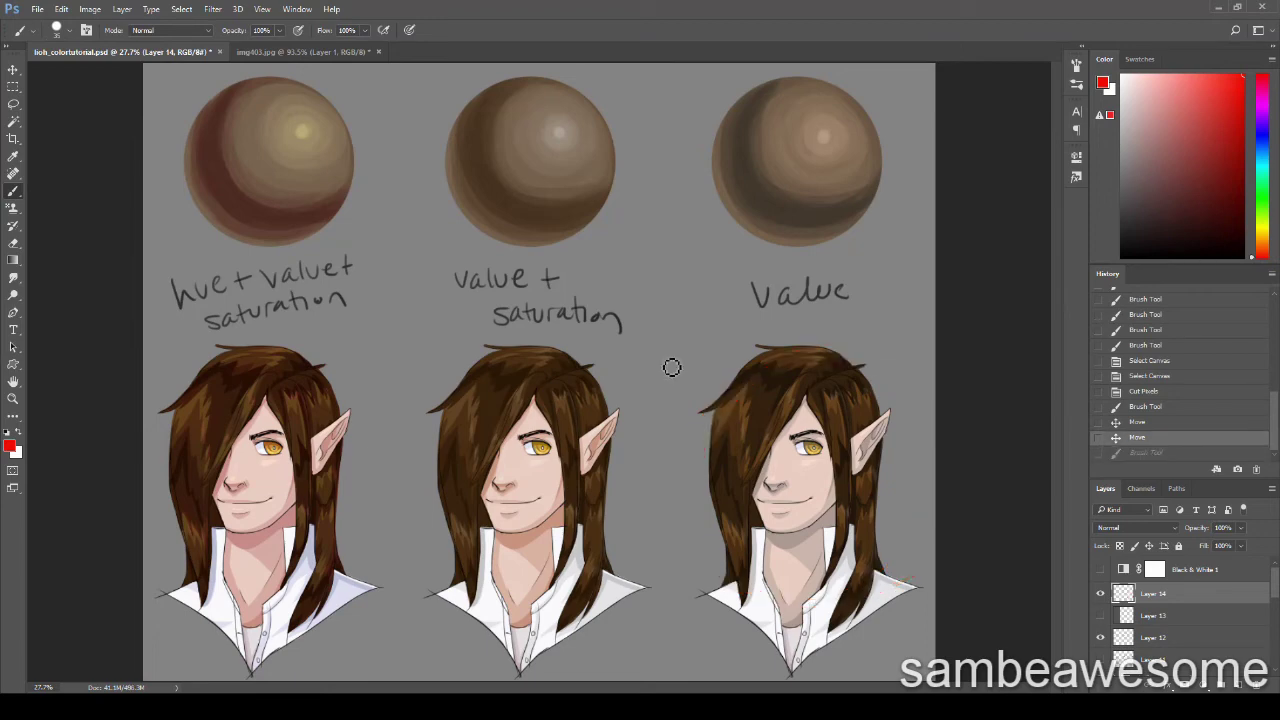
mouse_move(344, 379)
left_mouse_down()
mouse_move(150, 448)
mouse_move(200, 634)
mouse_move(244, 414)
left_mouse_up()
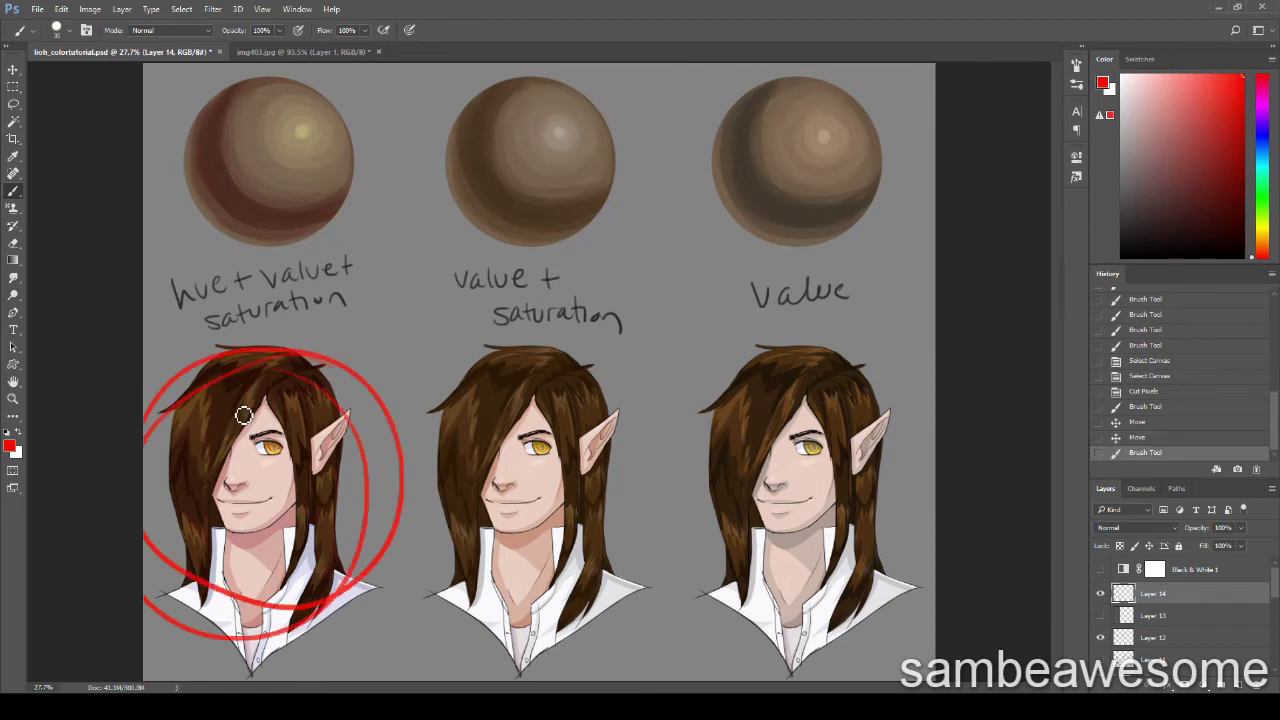
key("ctrl+z")
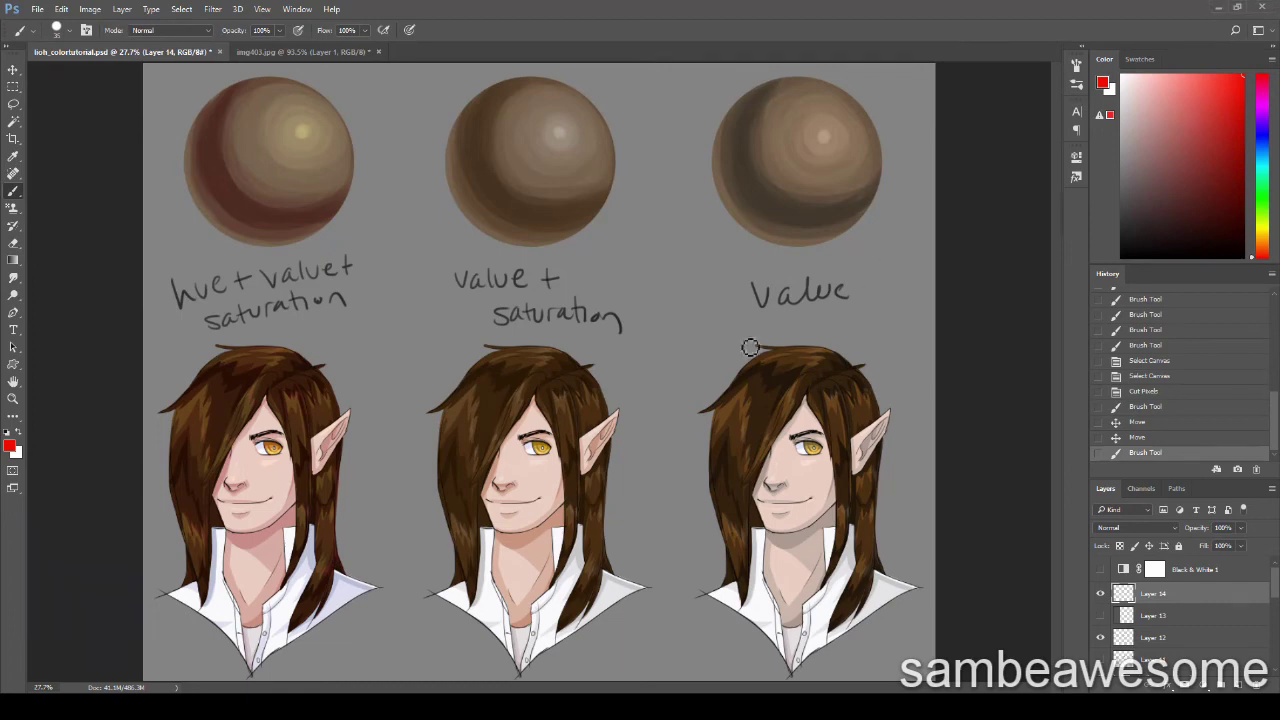
Try marking the value-only portrait in red again and undo the stroke, keeping the brush active.
left_click_drag(914, 452, 855, 385)
key("ctrl+z")
left_click_drag(910, 513, 911, 563)
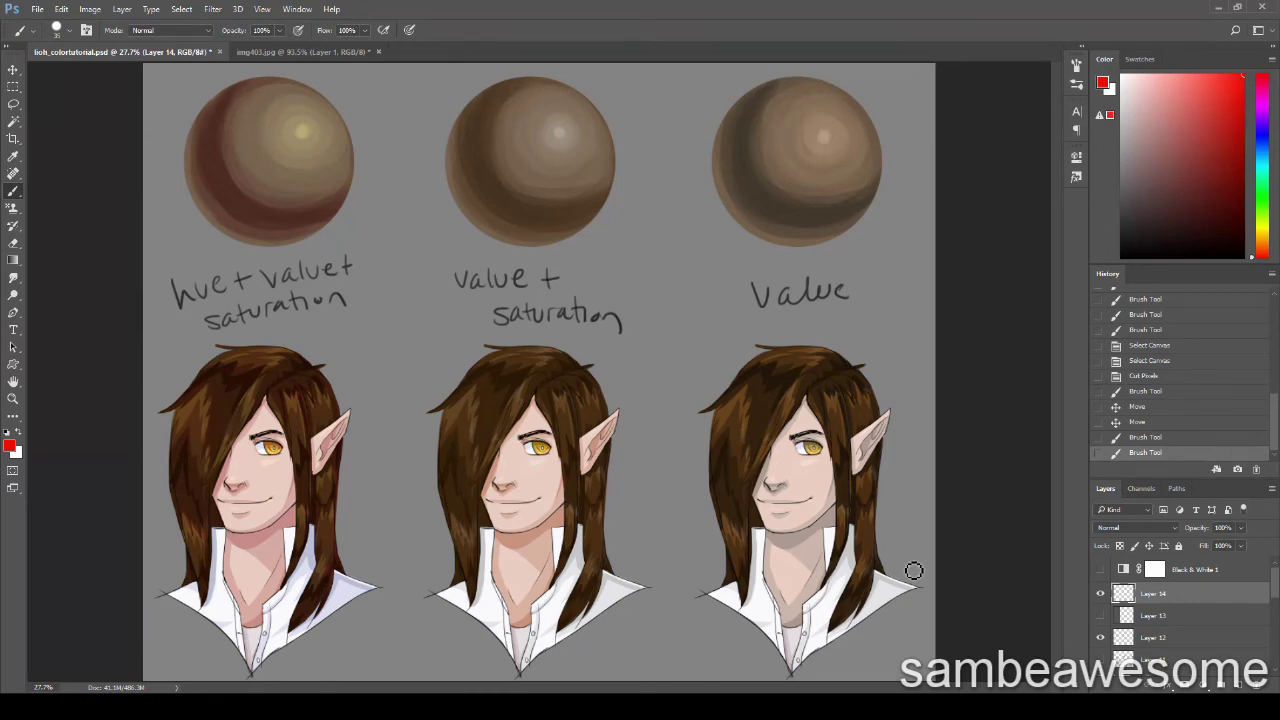
key("m")
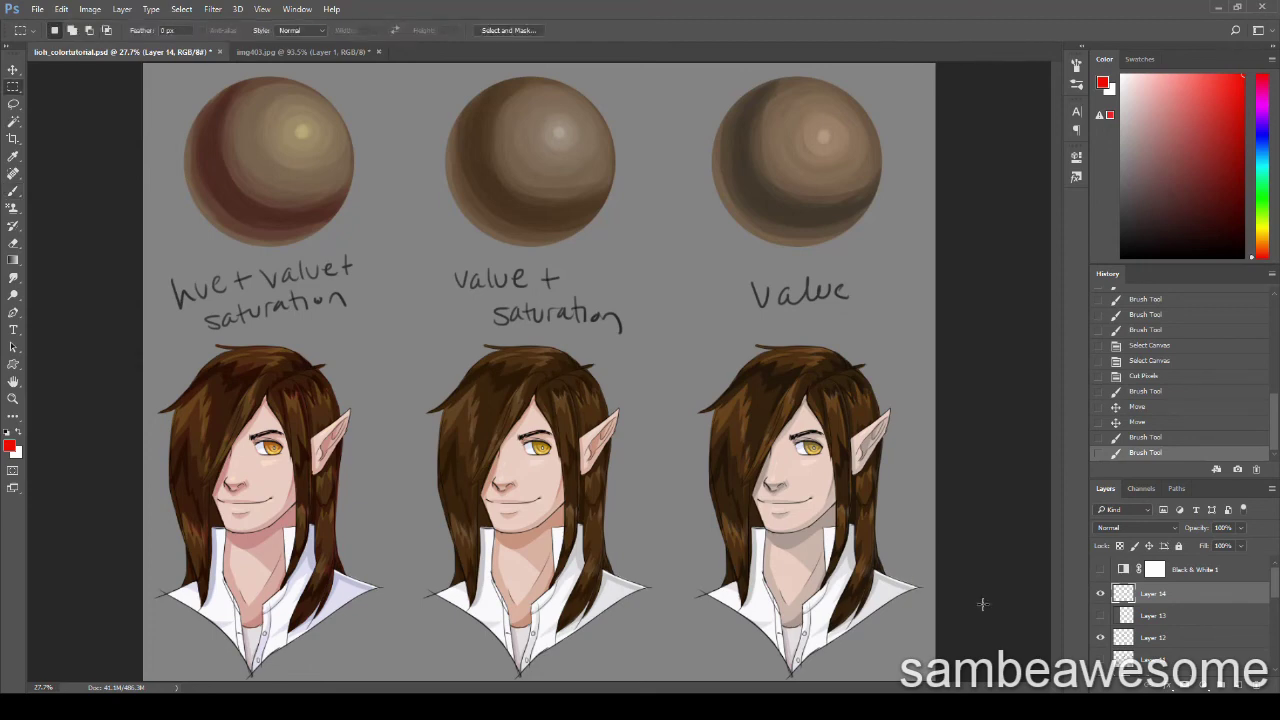
key("b")
Sample the hue + value + saturation sphere's yellow highlight, its portrait's light skin tone and the sphere's dark red shadow.
mouse_move(313, 245)
left_mouse_down()
mouse_move(286, 149)
mouse_move(297, 129)
mouse_move(309, 140)
mouse_move(319, 127)
left_mouse_up()
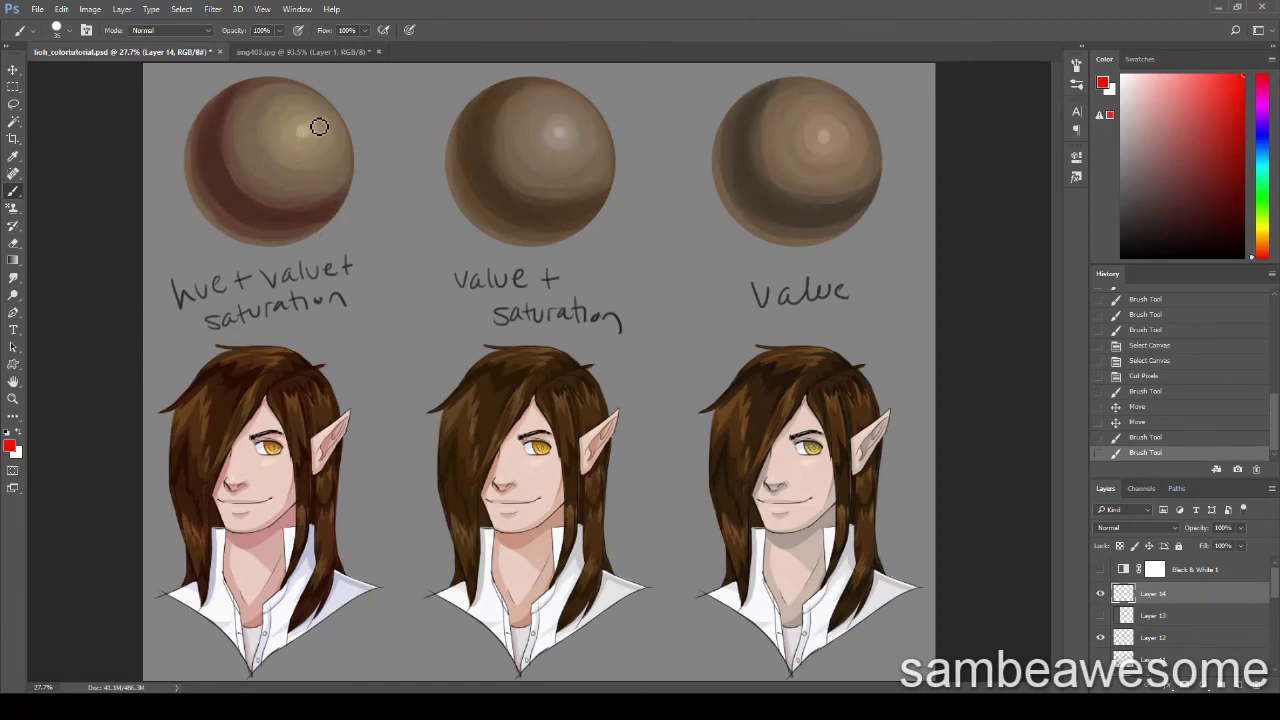
left_click(305, 127, "alt")
left_click(323, 416, "alt")
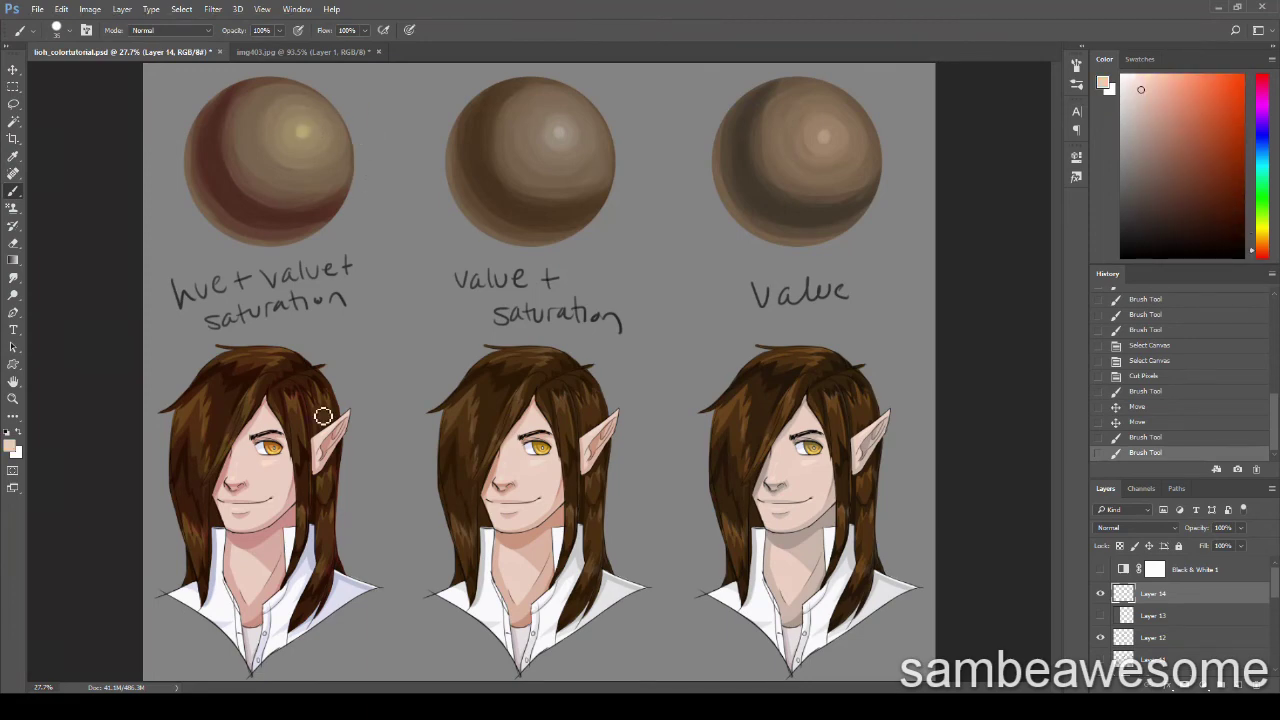
left_click(295, 125, "alt")
left_click(273, 212, "alt")
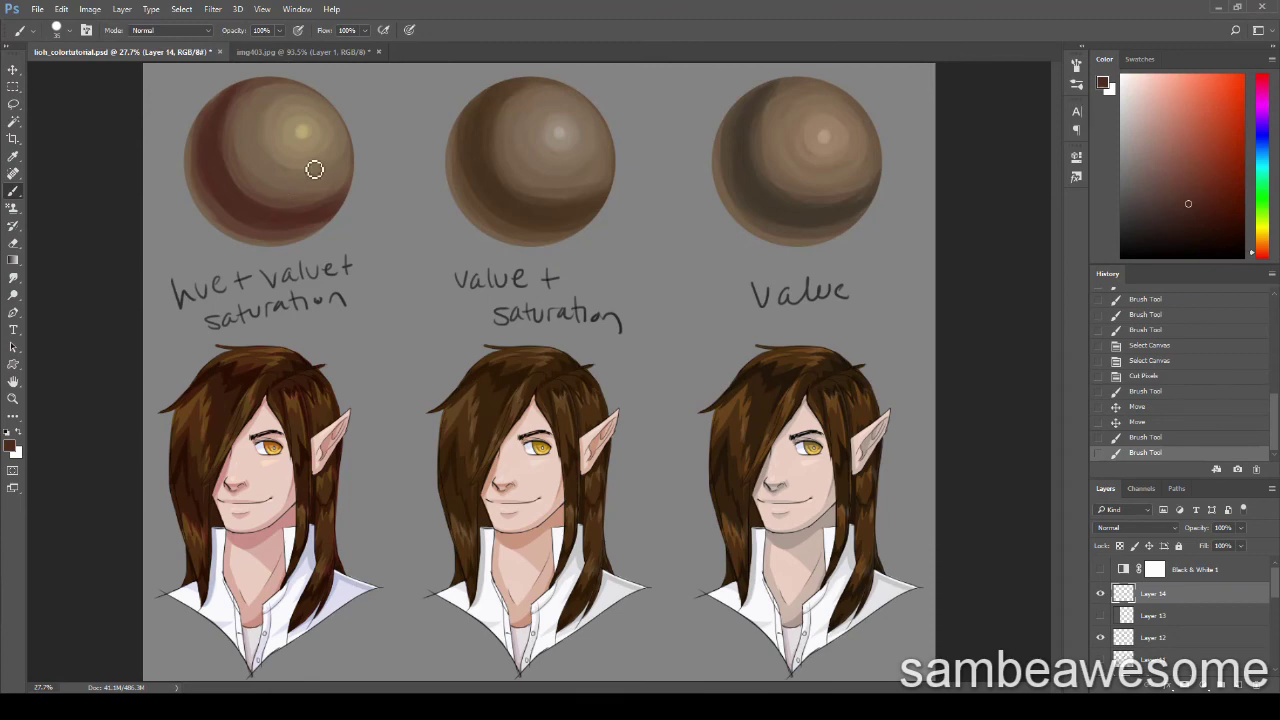
Shift the foreground colour's hue to blue and then to orange, keeping its saturation and brightness.
key("m")
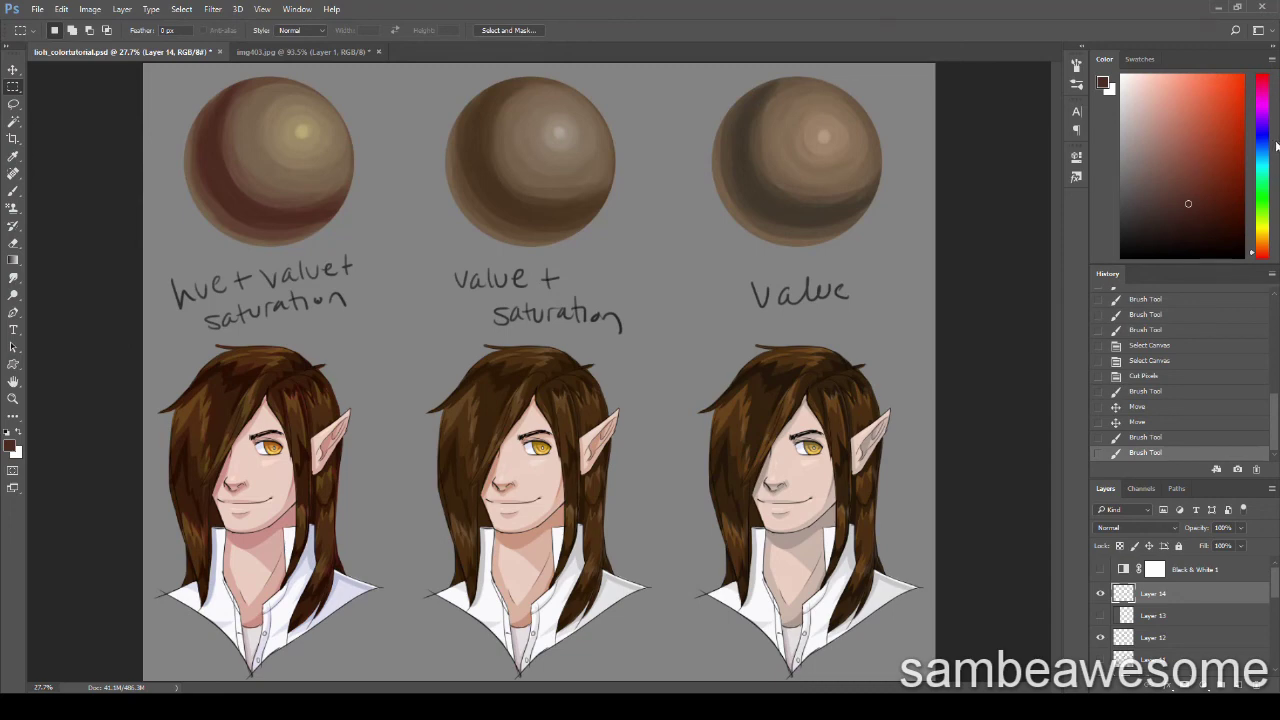
left_click_drag(1265, 150, 1262, 138)
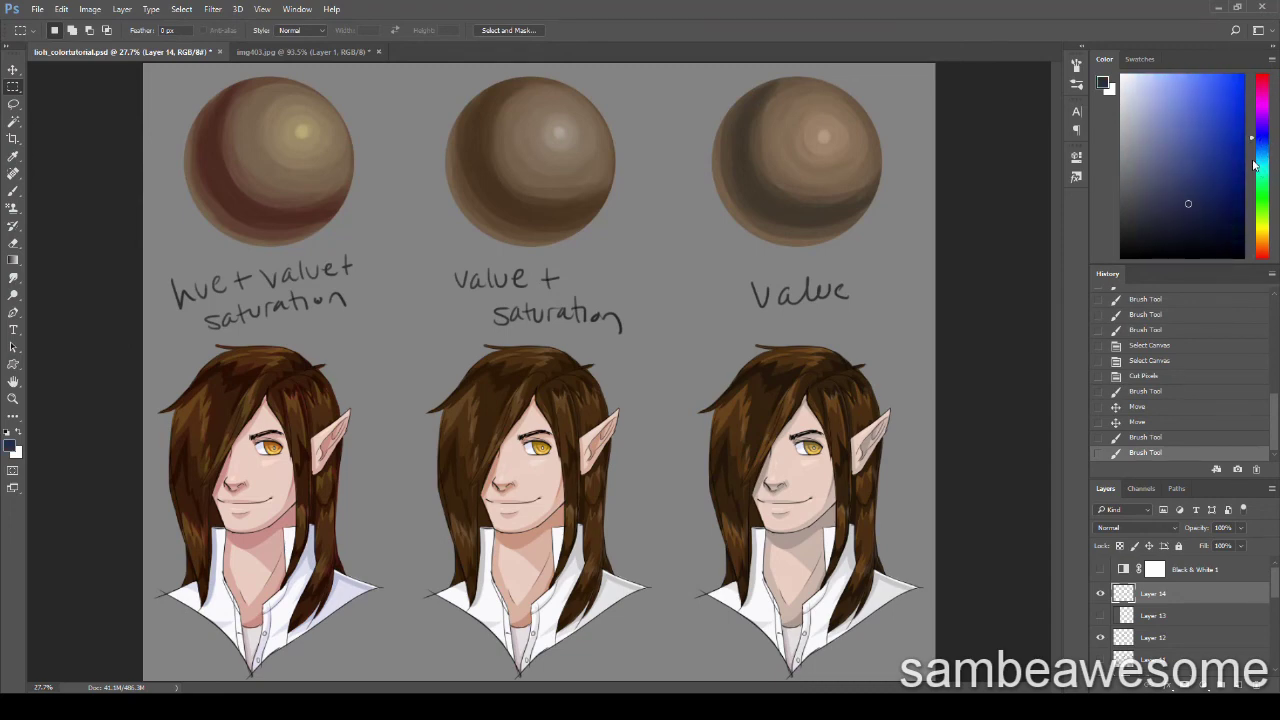
left_click(1265, 246)
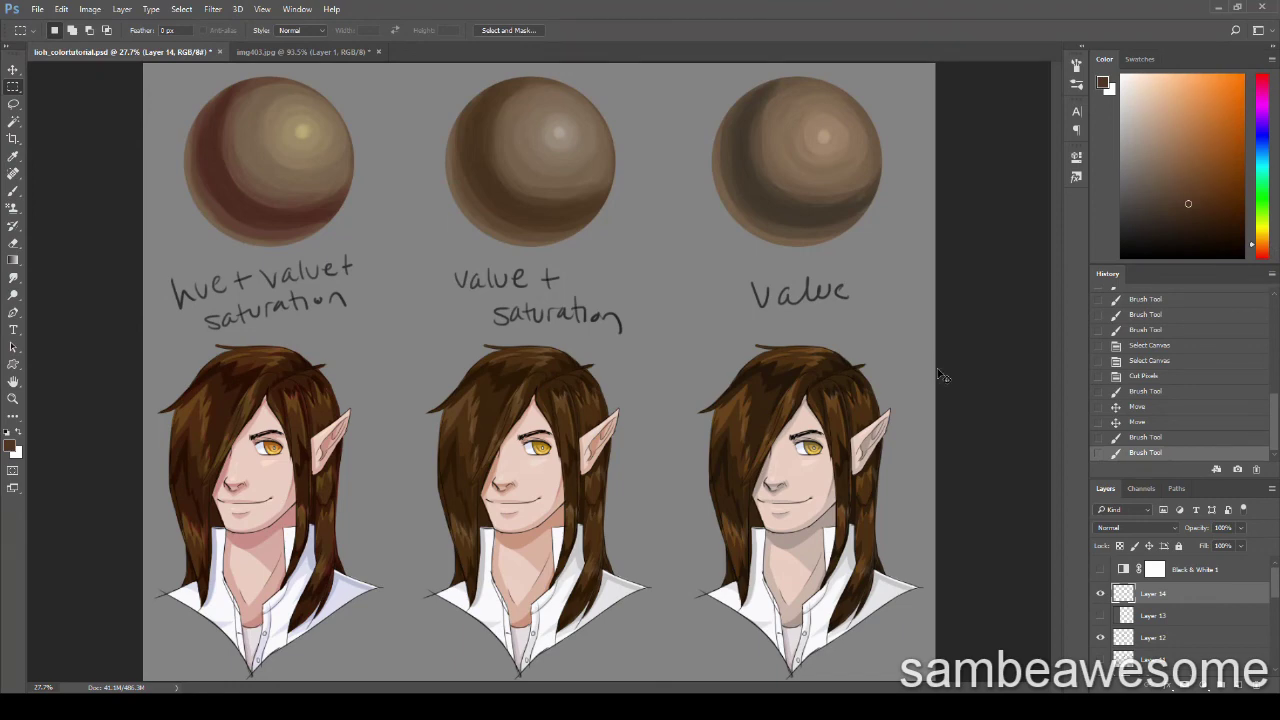
Compare the marker gradients in img403.jpg with the shaded spheres in the colour tutorial document, and activate the Brush tool for marking.
key("ctrl+Tab")
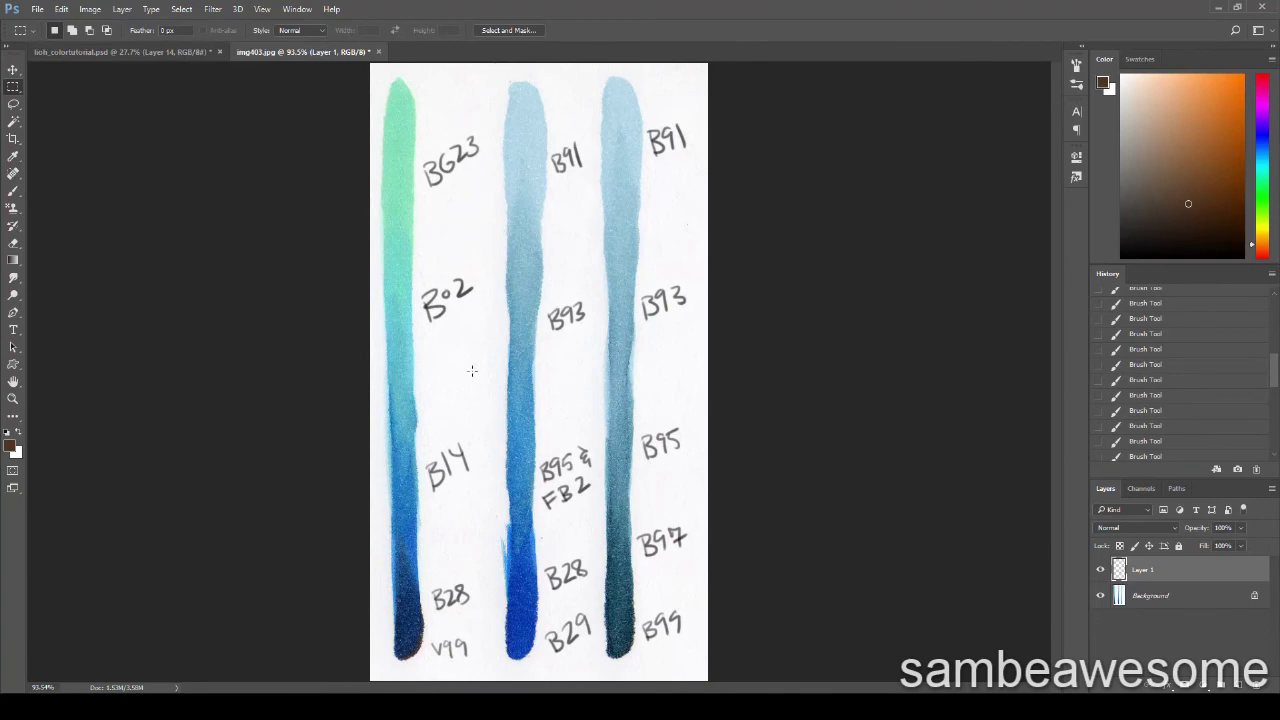
key("ctrl+Tab")
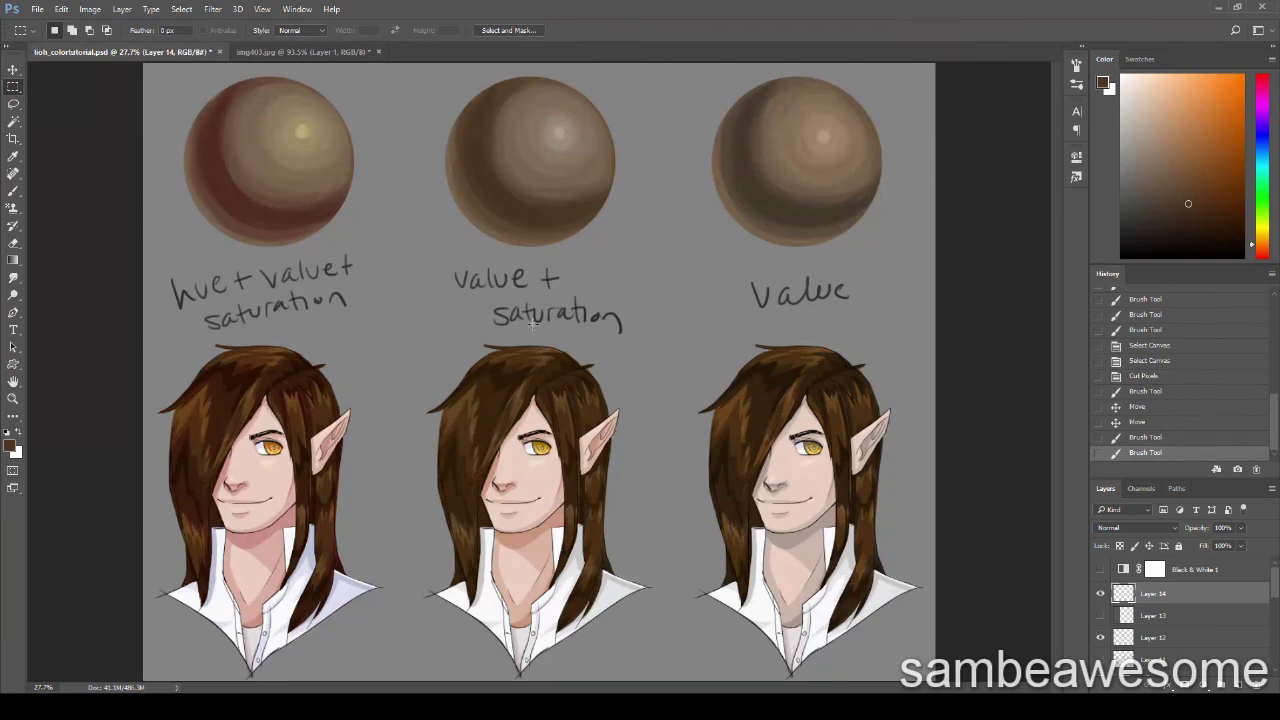
key("b")
mouse_move(792, 248)
left_mouse_down()
mouse_move(845, 304)
mouse_move(734, 312)
left_mouse_up()
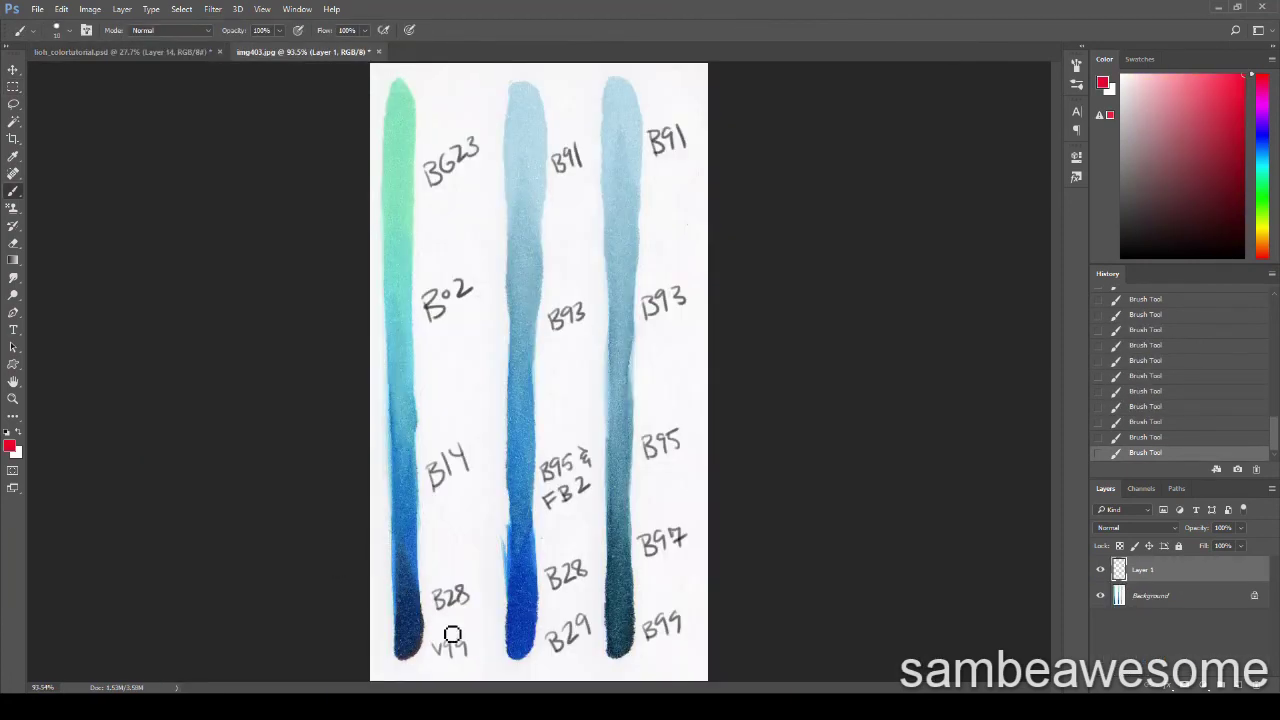
In img403.jpg, mark the BG23-to-V99 gradient with red strokes along its length, undoing the marks.
mouse_move(460, 645)
left_mouse_down()
mouse_move(438, 432)
mouse_move(460, 394)
left_mouse_up()
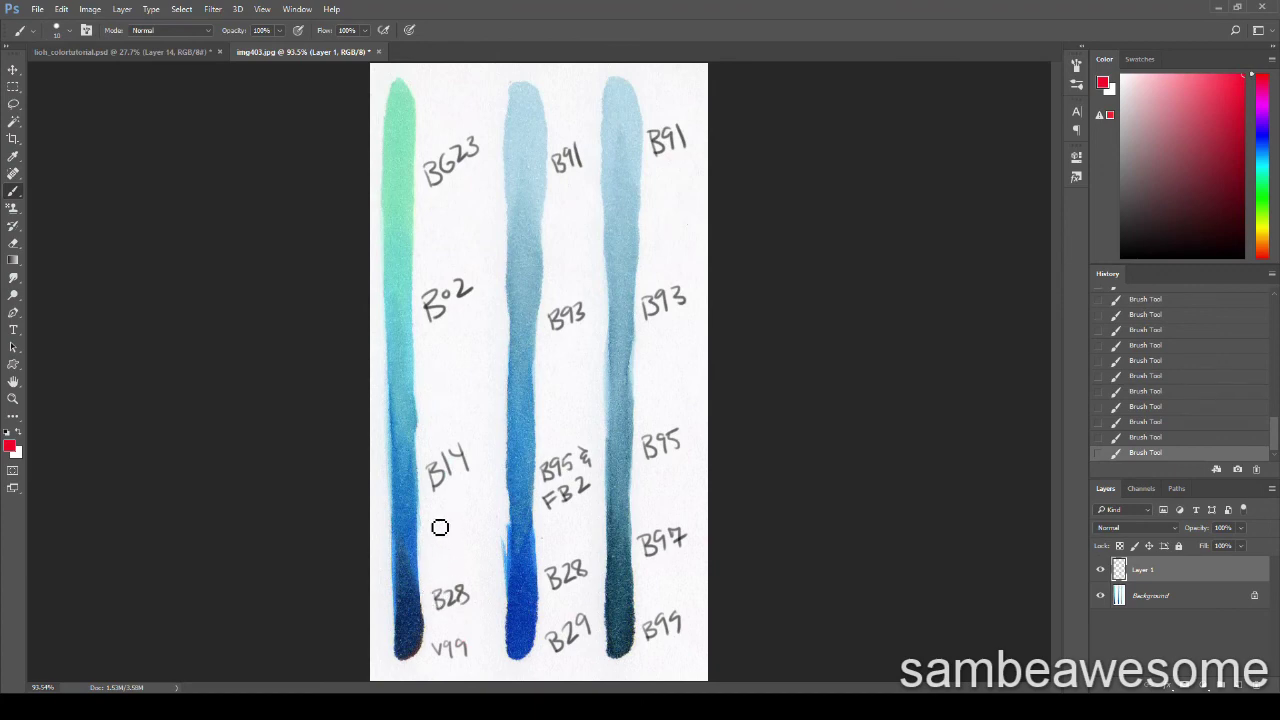
mouse_move(440, 527)
left_mouse_down()
mouse_move(455, 640)
mouse_move(425, 260)
left_mouse_up()
key("ctrl+z")
mouse_move(468, 614)
left_mouse_down()
mouse_move(466, 680)
mouse_move(466, 612)
left_mouse_up()
key("ctrl+z")
key("ctrl+z")
mouse_move(462, 100)
left_mouse_down()
mouse_move(422, 152)
mouse_move(420, 112)
left_mouse_up()
key("ctrl+z")
Mark the B91-to-B29 gradient and the dark end of the B91-to-B99 gradient in red, undoing the strokes.
mouse_move(562, 120)
left_mouse_down()
mouse_move(591, 206)
mouse_move(560, 272)
left_mouse_up()
left_click_drag(557, 523, 594, 504)
key("ctrl+z")
key("ctrl+z")
mouse_move(653, 592)
left_mouse_down()
mouse_move(644, 314)
mouse_move(651, 177)
mouse_move(713, 619)
mouse_move(666, 586)
left_mouse_up()
key("ctrl+z")
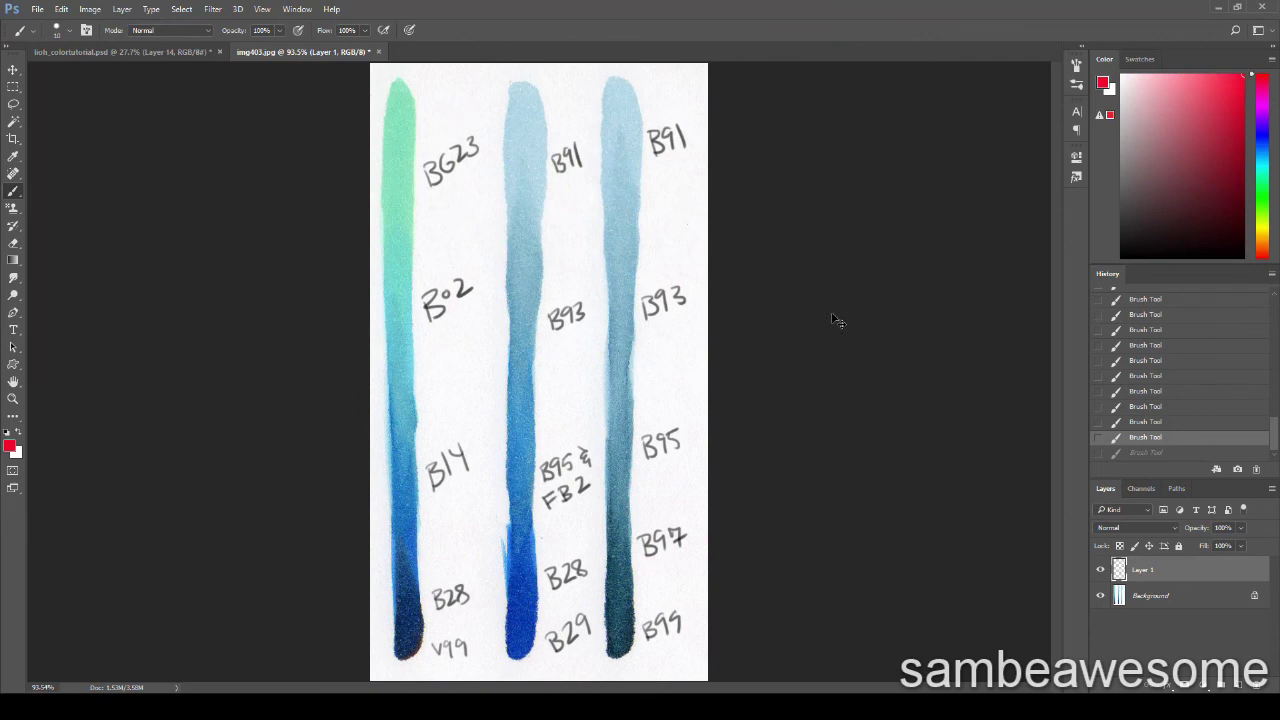
Return to the colour tutorial document, show the Black & White 1 adjustment and add a new layer above it.
key("ctrl+Tab")
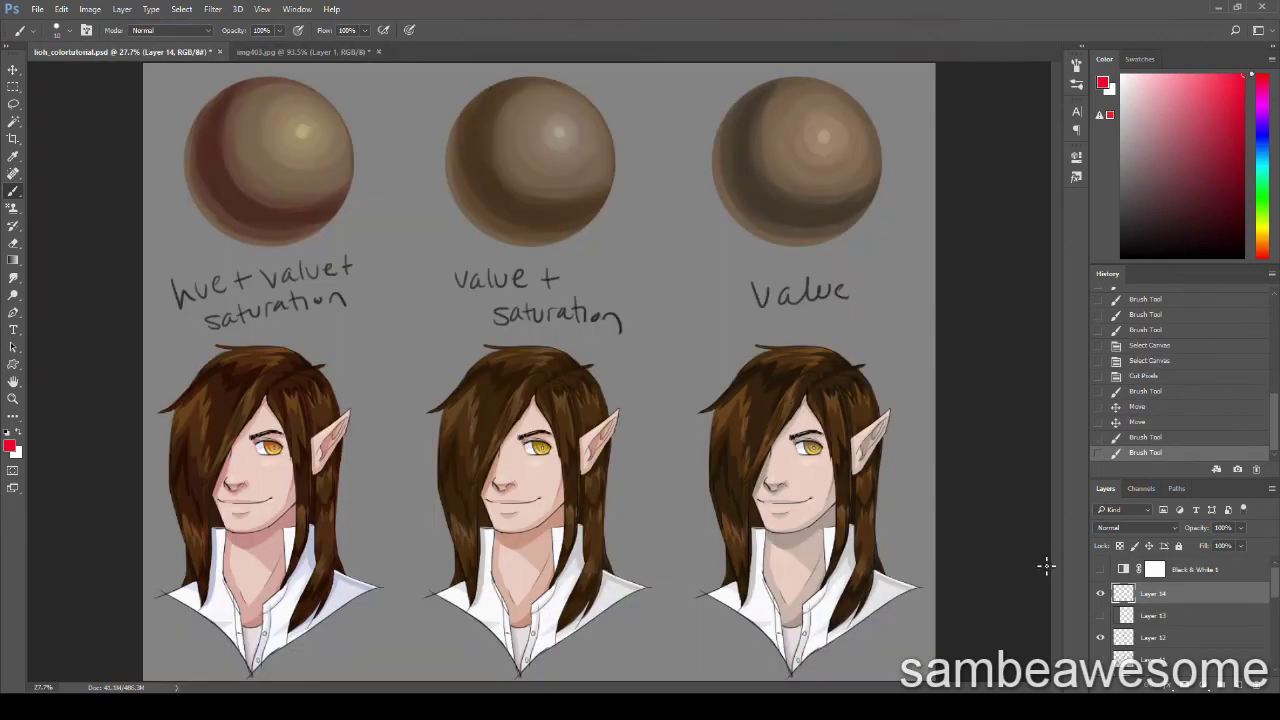
left_click(1100, 569)
key("ctrl+shift+alt+n")
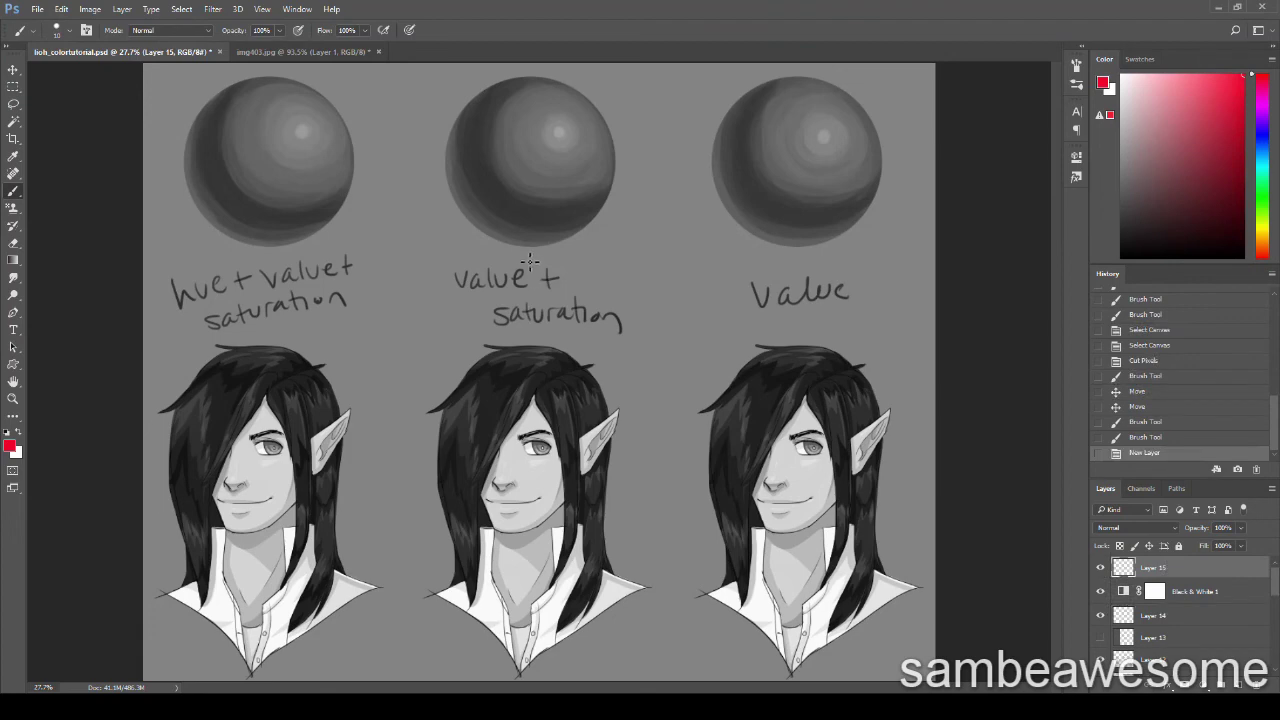
Mark the greyscale value + saturation sphere, the hue + value + saturation portrait and the value sphere in red, undoing each stroke.
left_click_drag(529, 220, 560, 212)
key("ctrl+z")
mouse_move(348, 370)
left_mouse_down()
mouse_move(505, 398)
mouse_move(340, 378)
left_mouse_up()
key("ctrl+z")
left_click_drag(872, 216, 868, 222)
key("ctrl+z")
Delete the empty annotation layer and hide the Black & White 1 adjustment to restore the colours.
key("Delete")
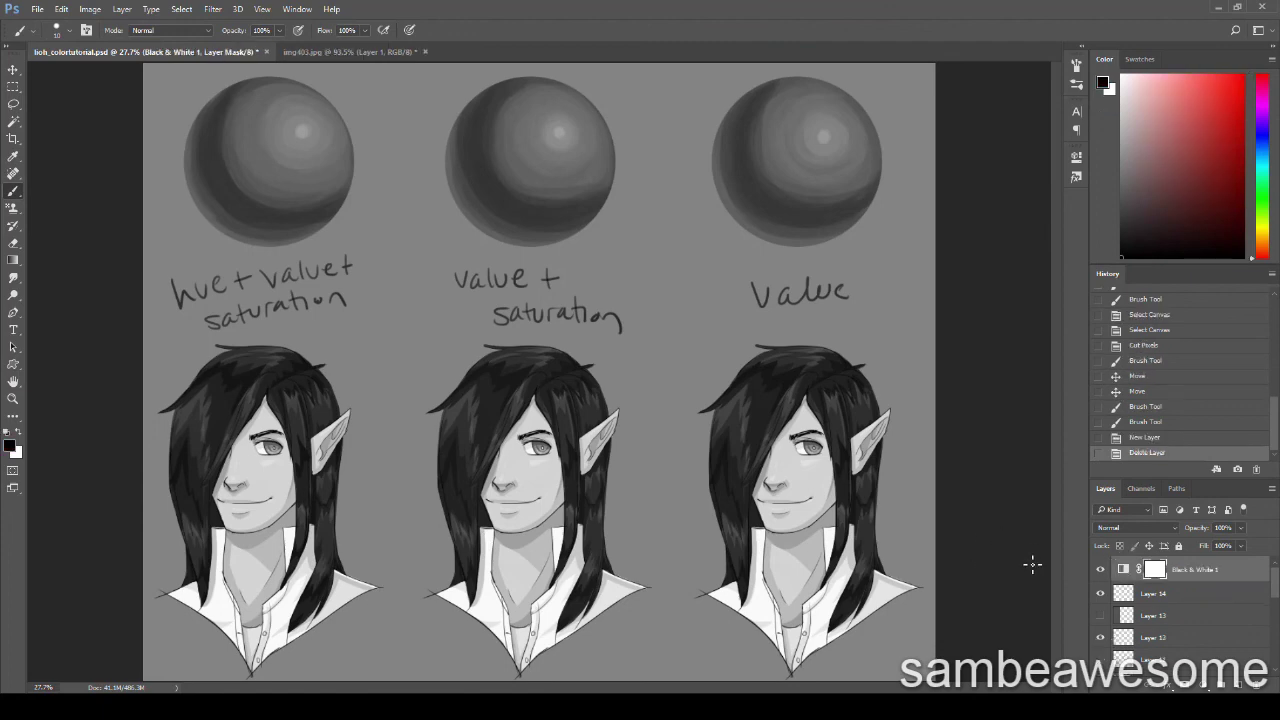
left_click(1100, 569)
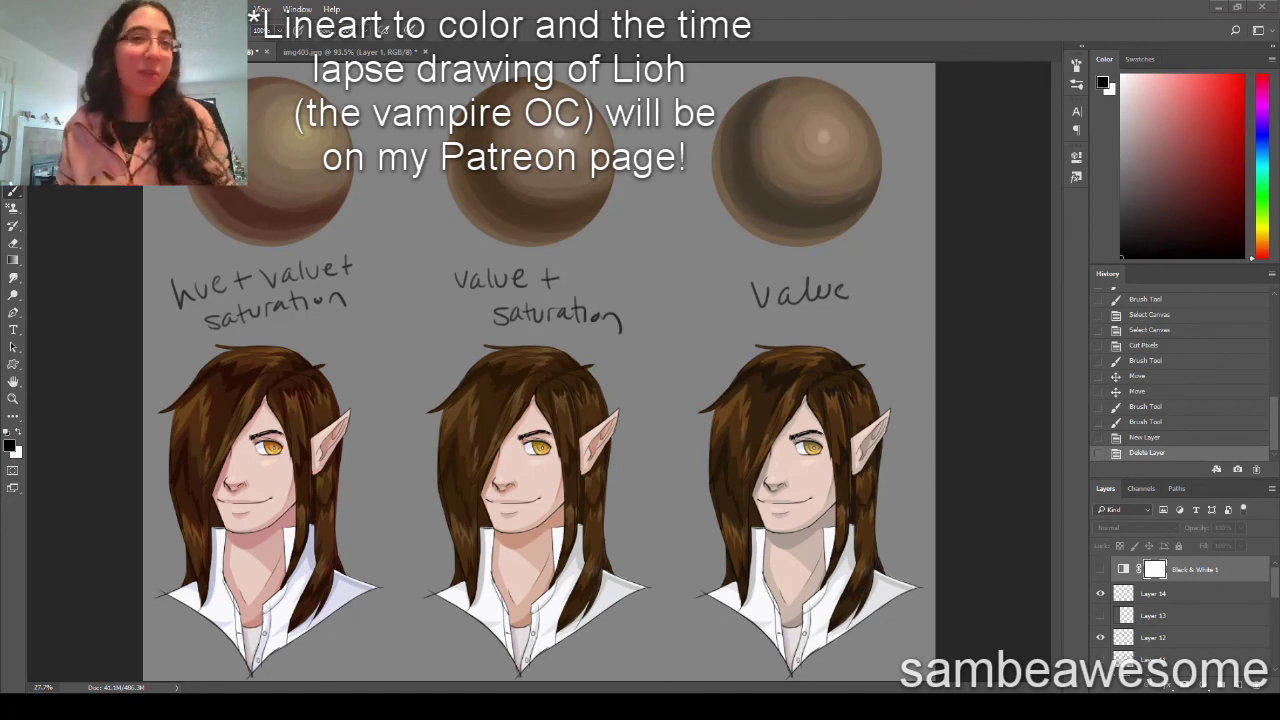